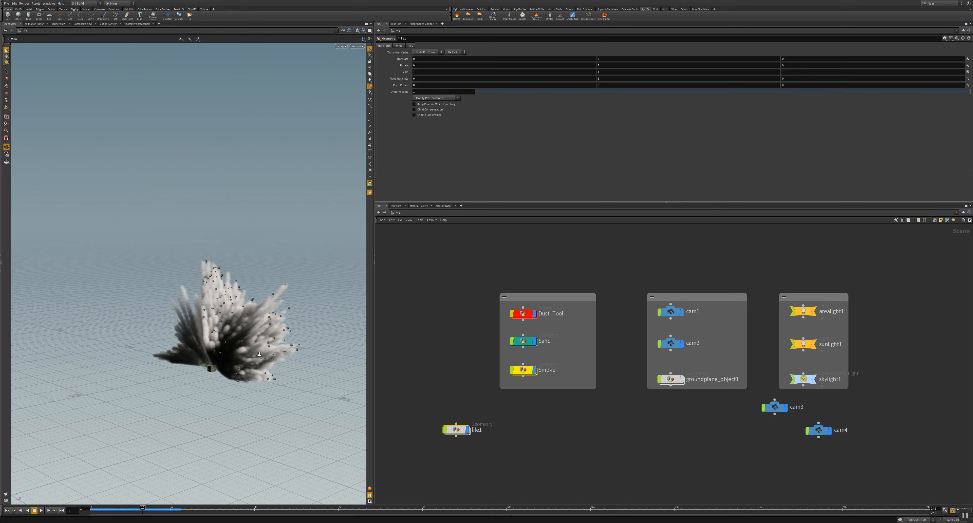
Step: Open the Dust_Tool geometry network at its Input Objects group
scroll(257, 361, "up", 3)
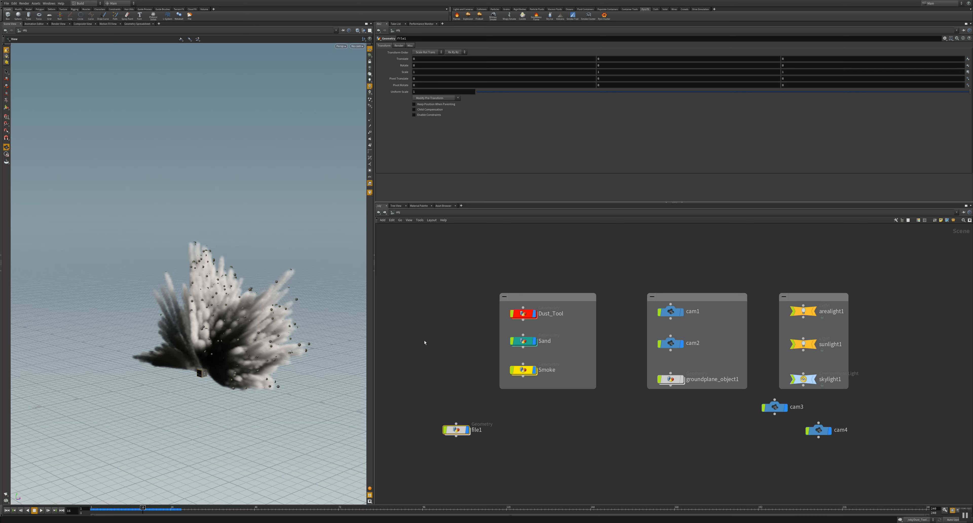
double_click(528, 315)
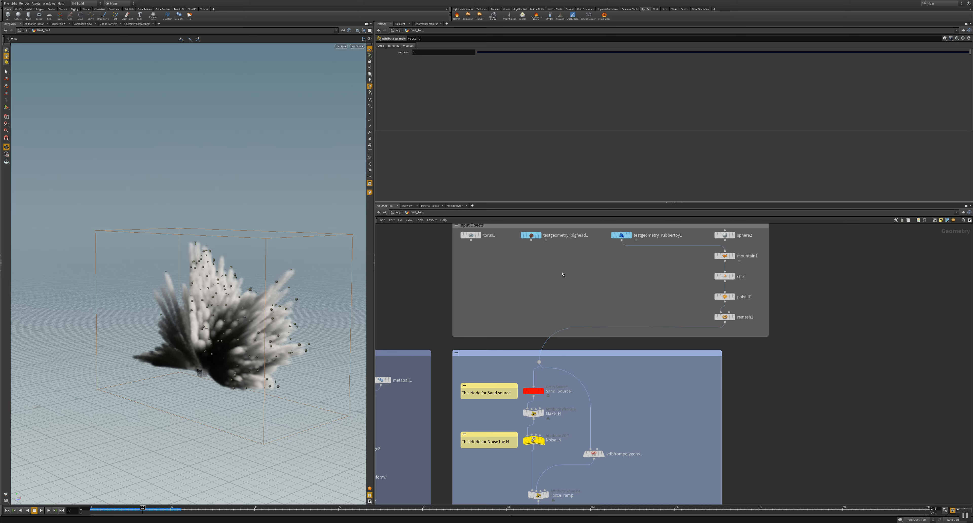
middle_click_drag(563, 274, 518, 326)
scroll(518, 326, "down", 1)
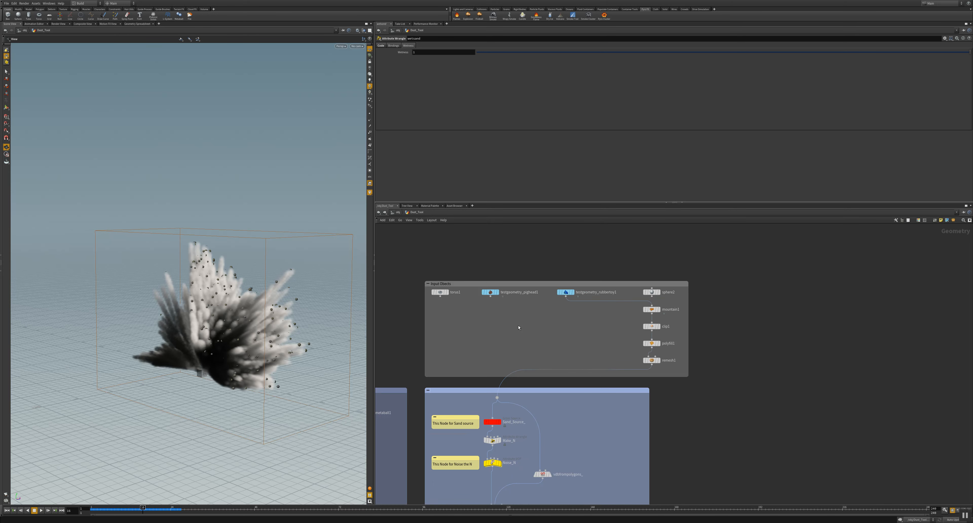
scroll(511, 327, "up", 2)
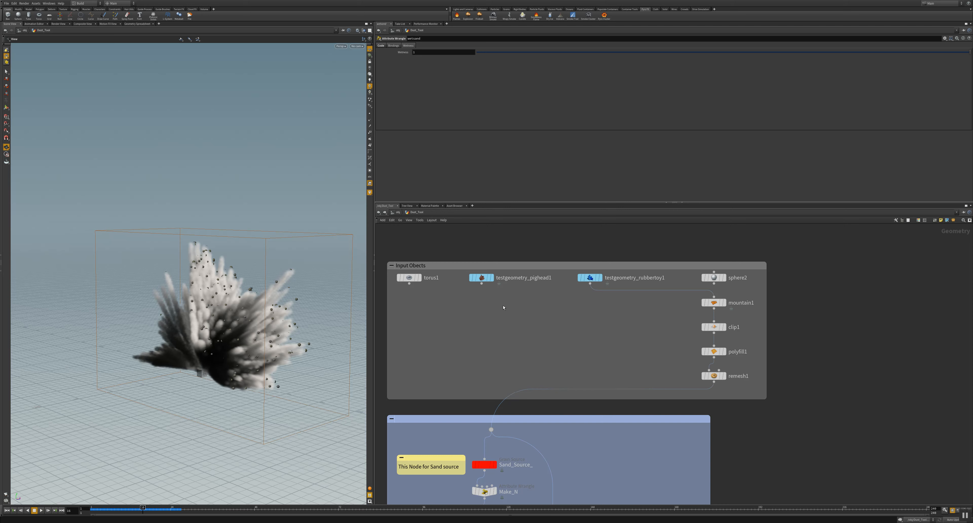
Step: View the node information of testgeometry_rubbertoy1, moving the window aside, and close it
mouse_move(490, 279)
mouse_move(589, 281)
scroll(591, 280, "up", 5)
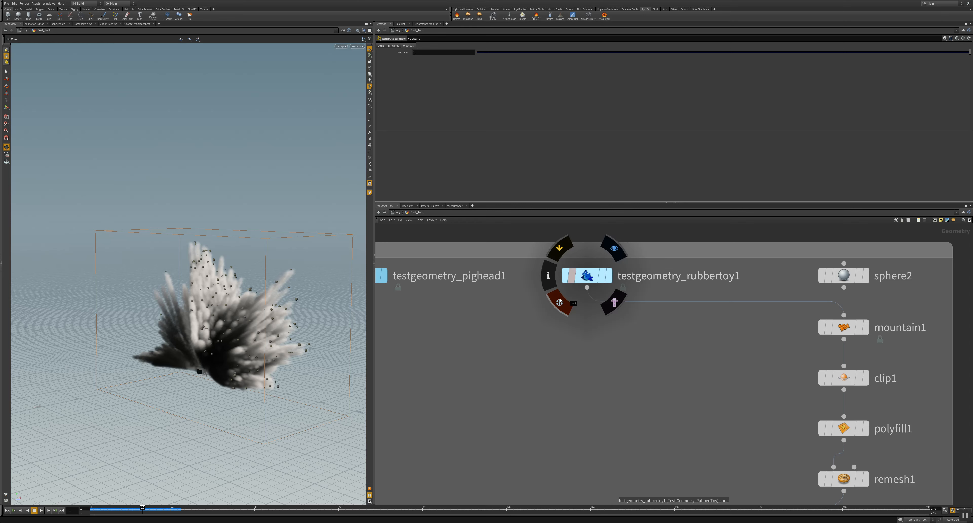
left_click(547, 283)
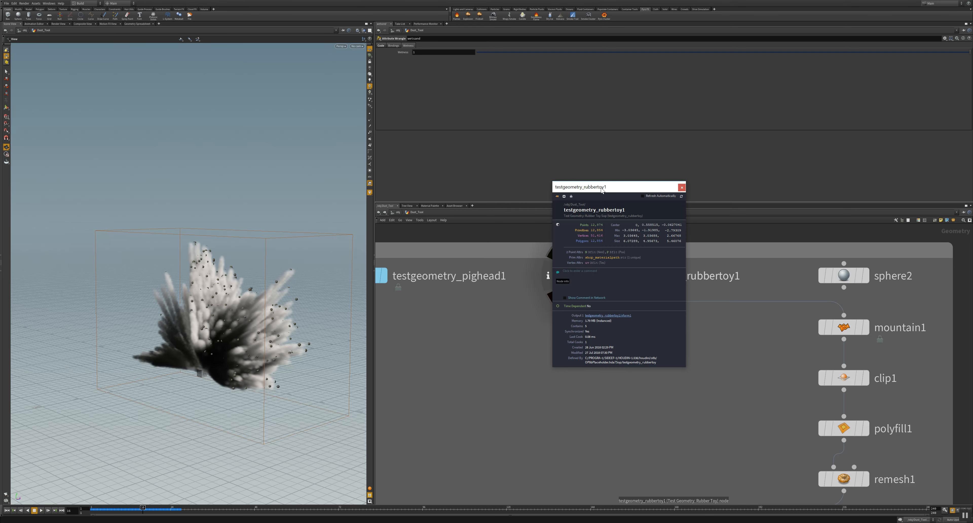
left_click_drag(599, 187, 457, 229)
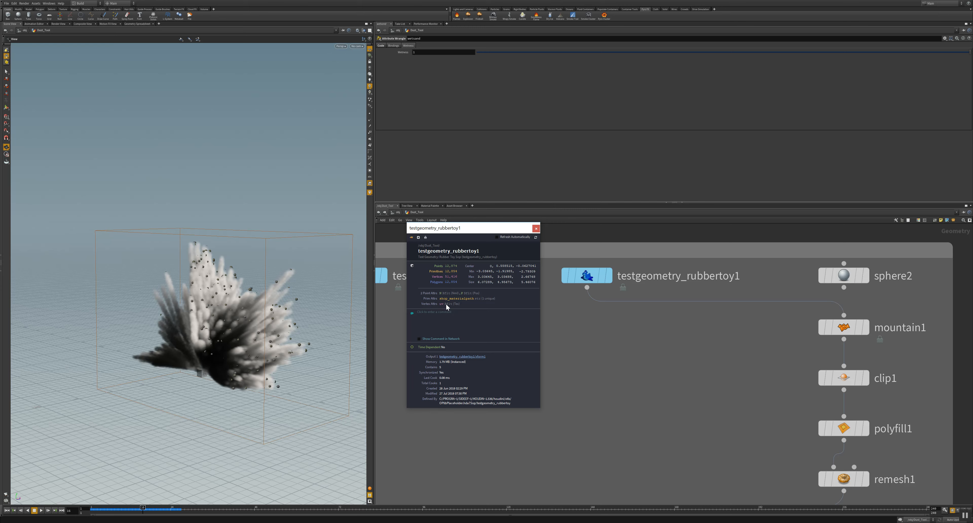
left_click(536, 228)
Step: Examine the material1, switch1 and shopnet1 nodes inside the locked testgeometry_rubbertoy1 asset and return to the Dust_Tool network
double_click(586, 279)
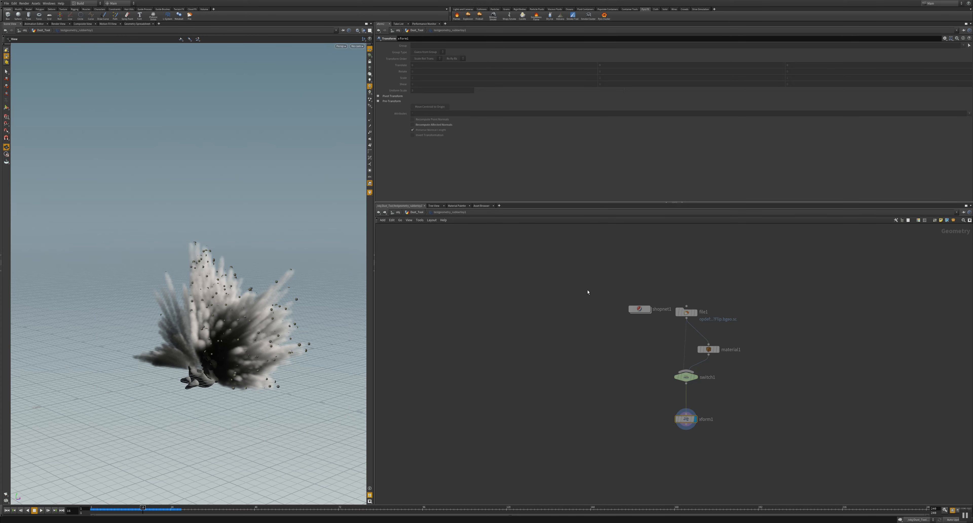
left_click(383, 213)
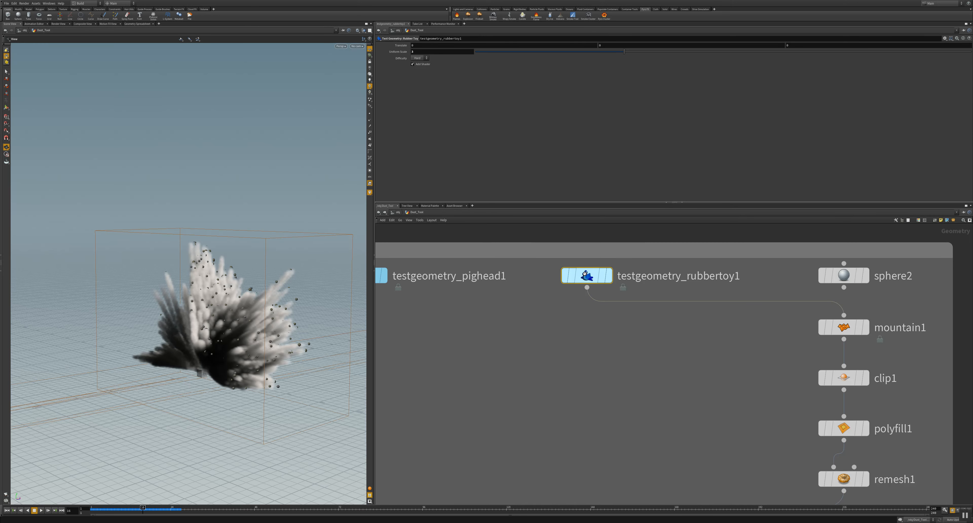
double_click(586, 278)
scroll(622, 339, "up", 5)
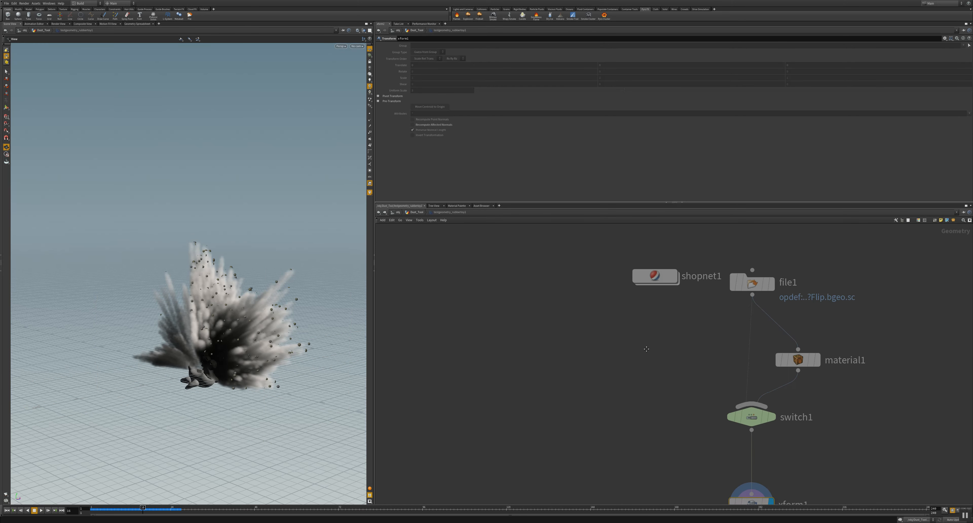
middle_click_drag(645, 349, 433, 304)
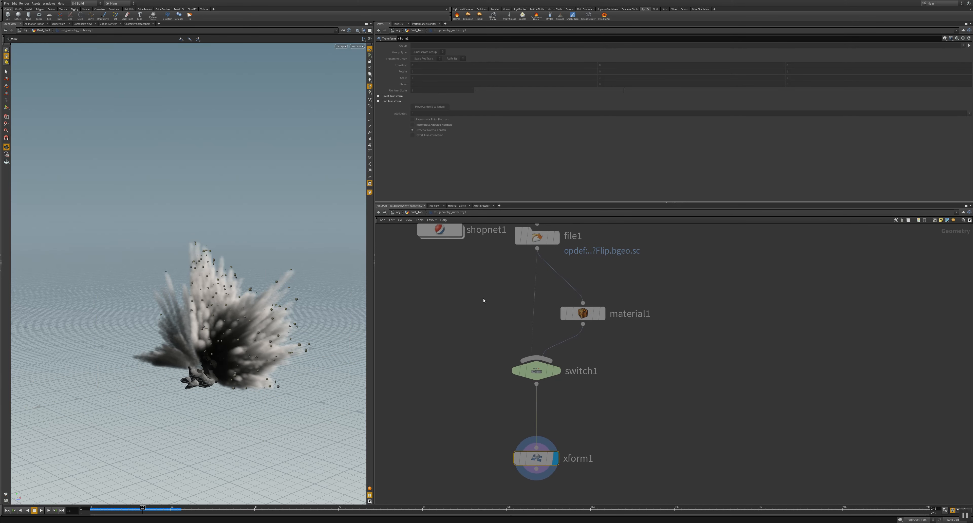
scroll(483, 301, "down", 2)
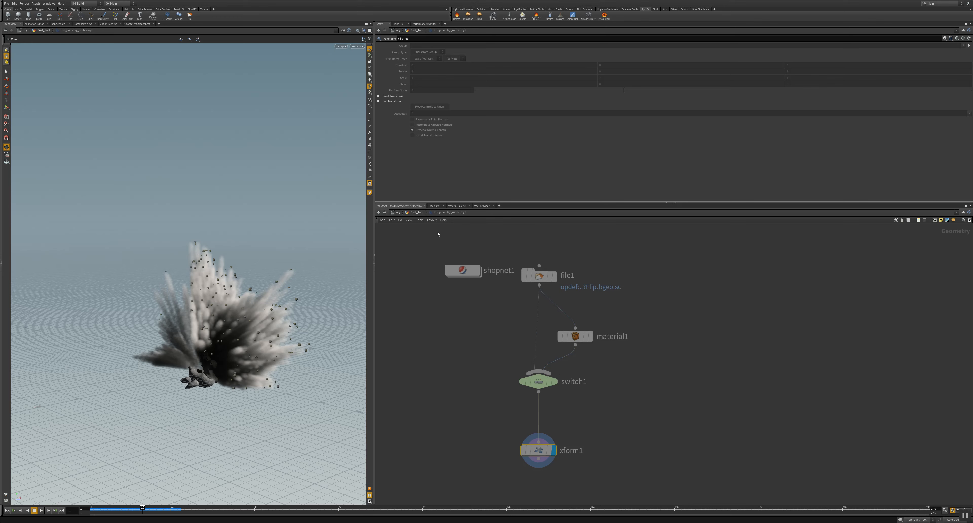
left_click(578, 339)
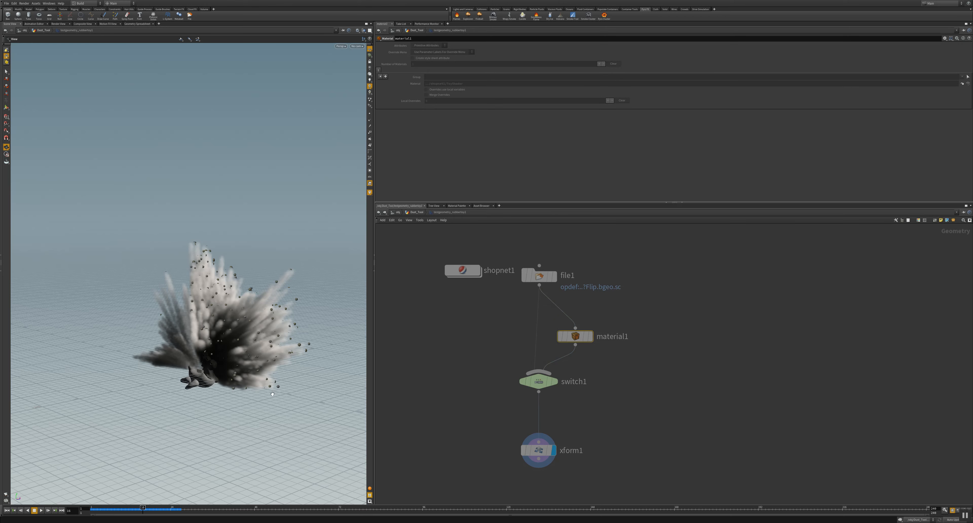
left_click(537, 384)
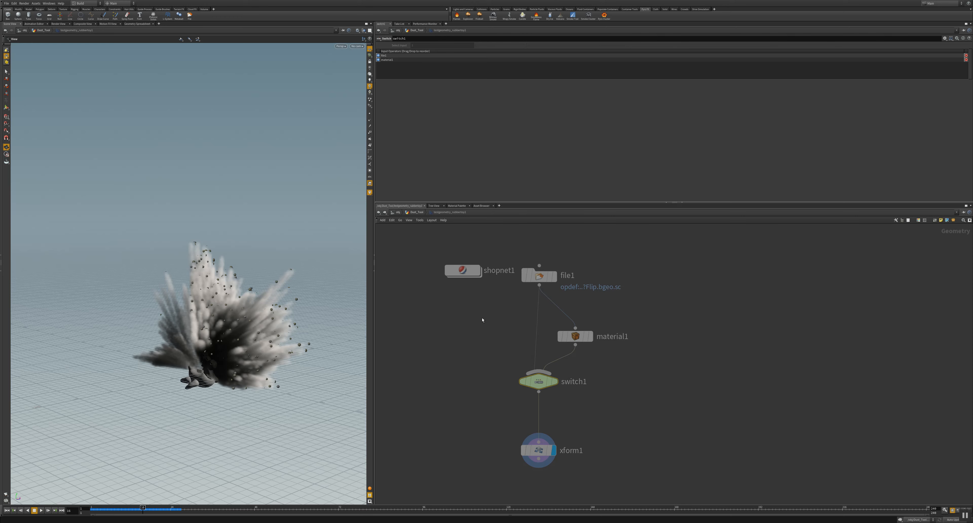
left_click(466, 272)
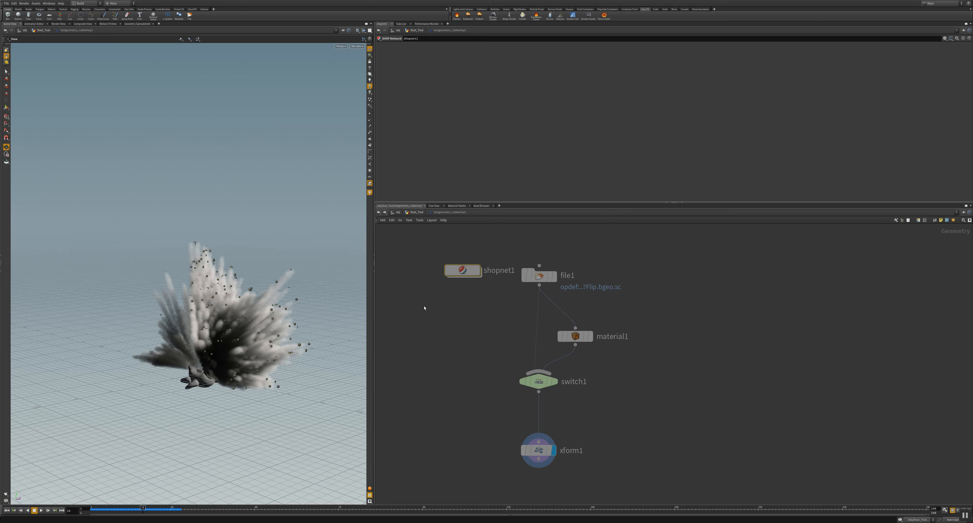
left_click(378, 212)
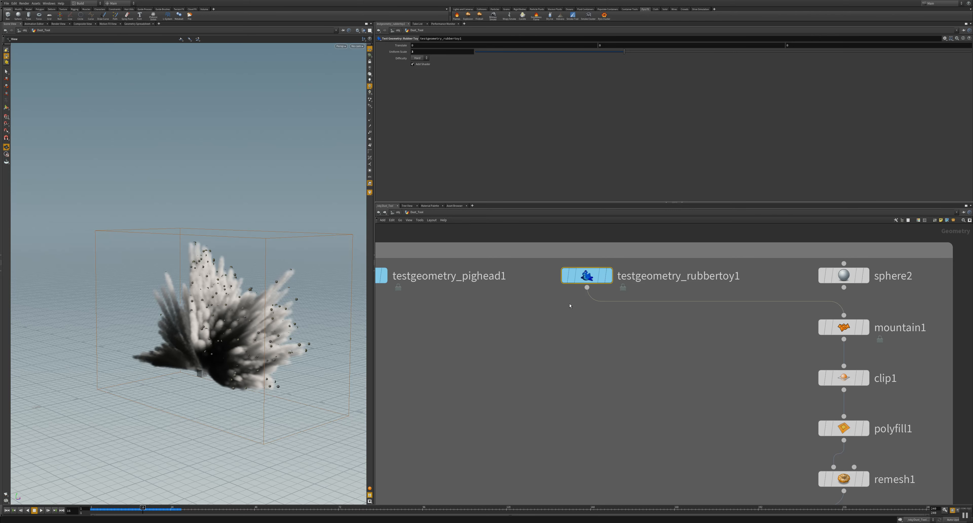
double_click(583, 271)
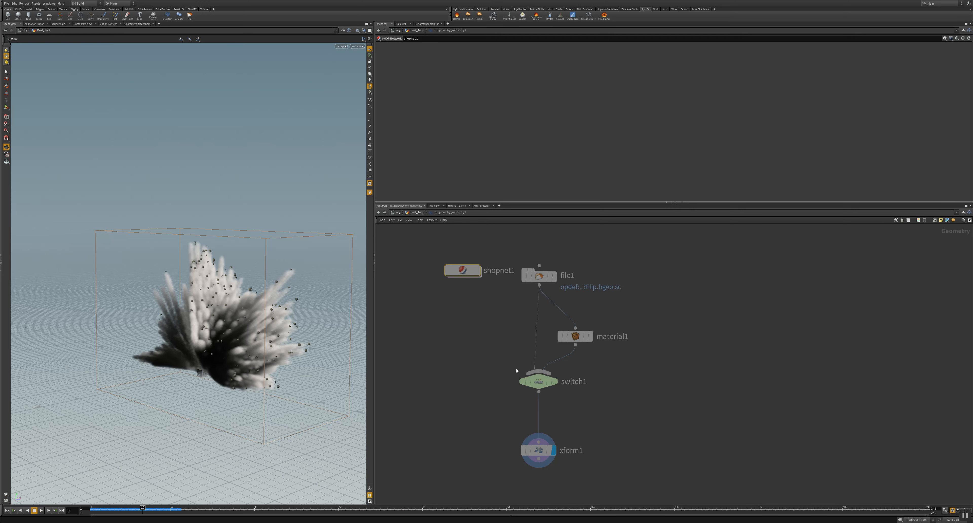
left_click(378, 212)
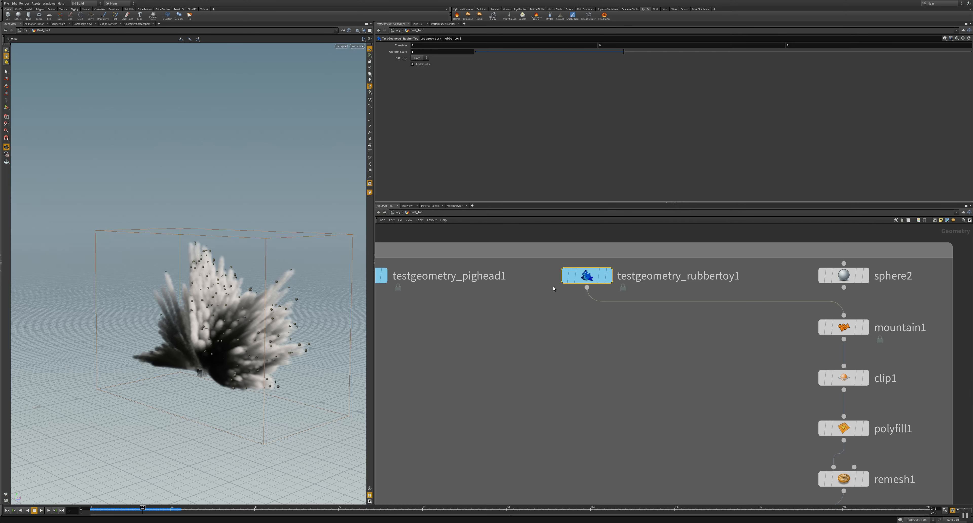
Step: Allow editing of contents on the testgeometry_rubbertoy1 node
mouse_move(584, 275)
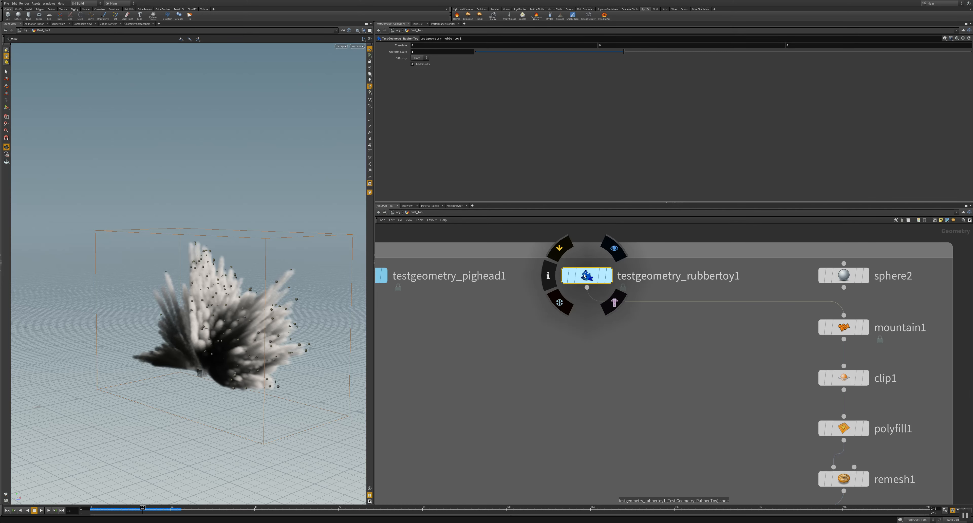
right_click(584, 276)
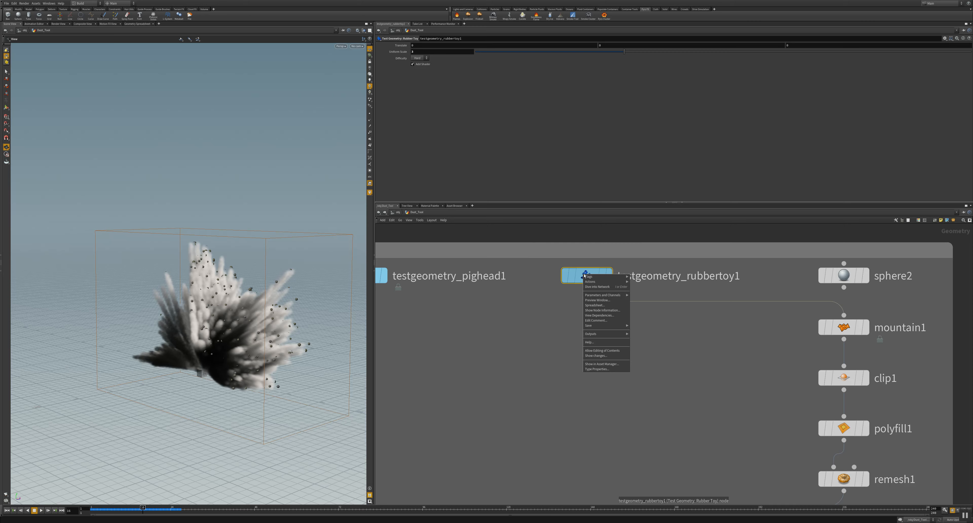
left_click(602, 350)
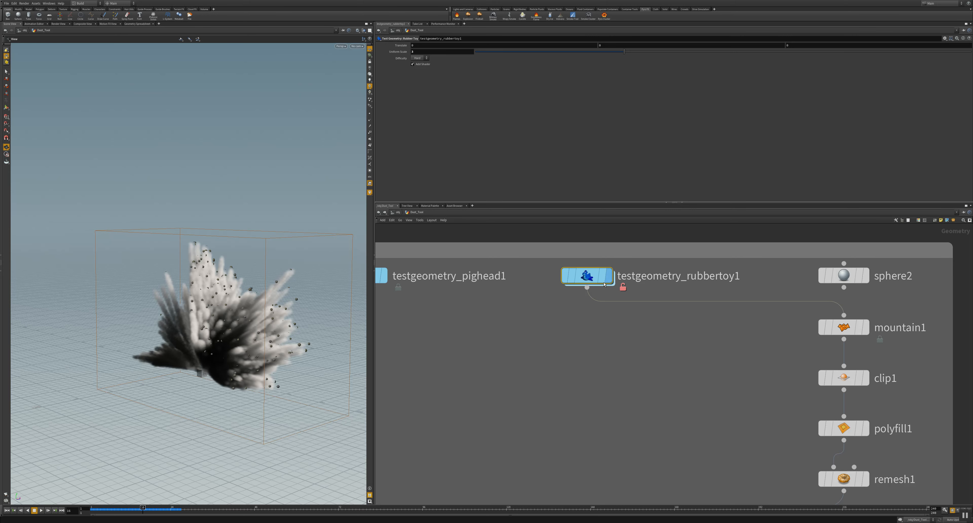
Step: Inspect the parameters of file1 and material1 inside the unlocked testgeometry_rubbertoy1 asset and return to the Dust_Tool network
double_click(586, 276)
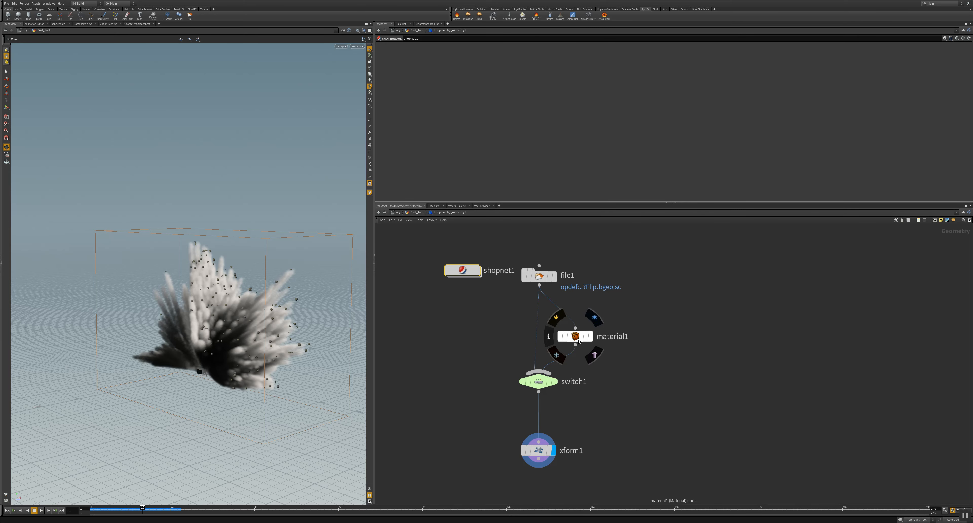
left_click(541, 277)
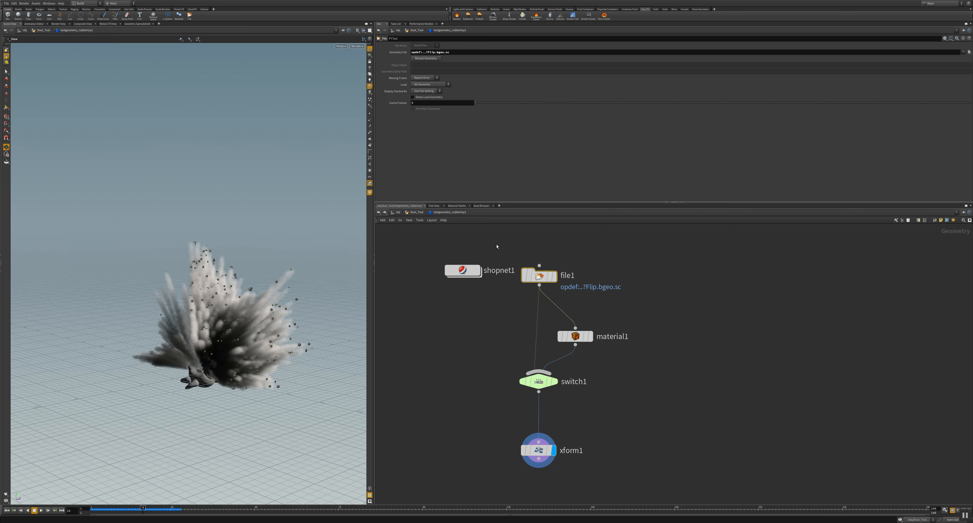
left_click(575, 336)
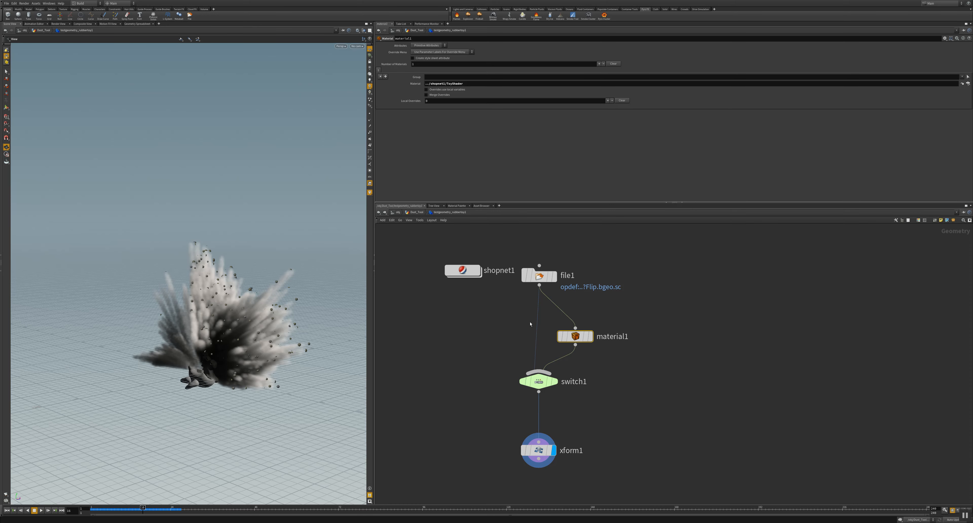
key("u")
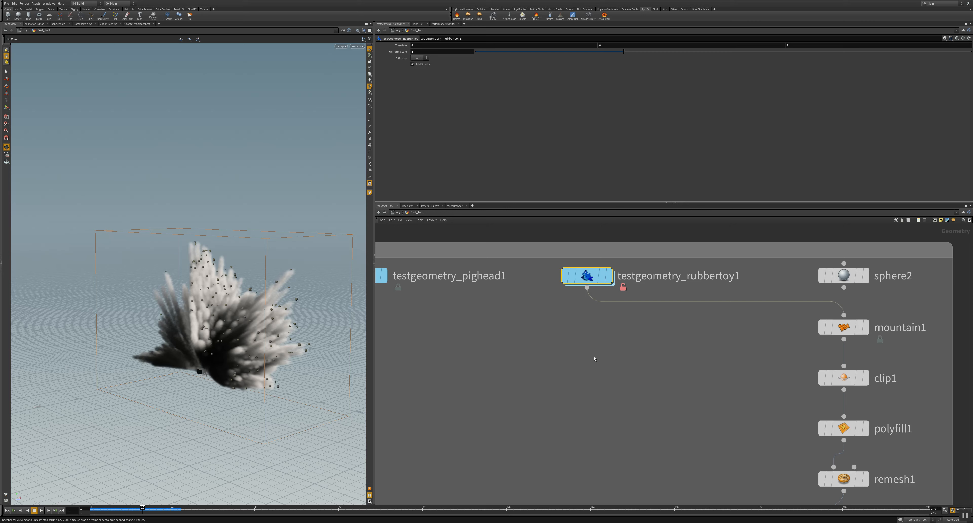
Step: Display the testgeometry_rubbertoy1 geometry and view the toy up close in the scene
middle_click_drag(702, 419, 603, 402)
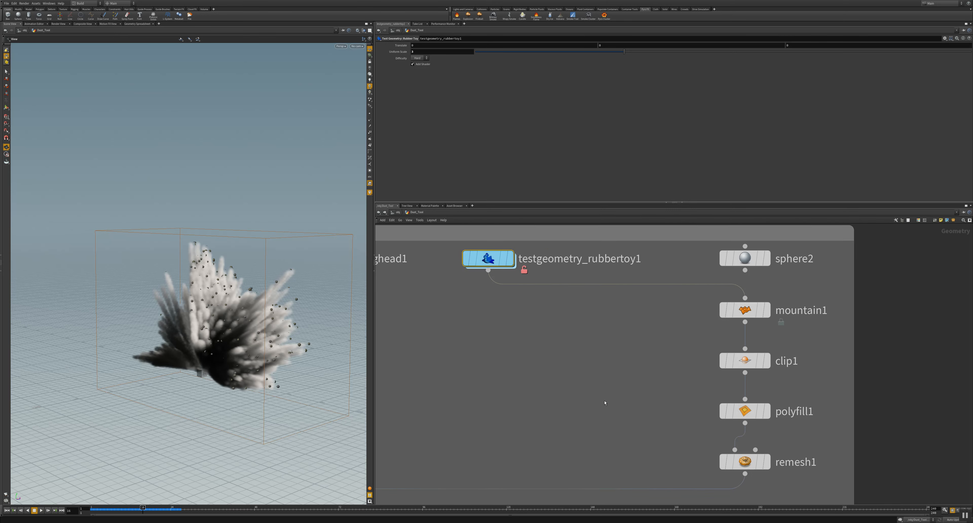
scroll(603, 402, "down", 1)
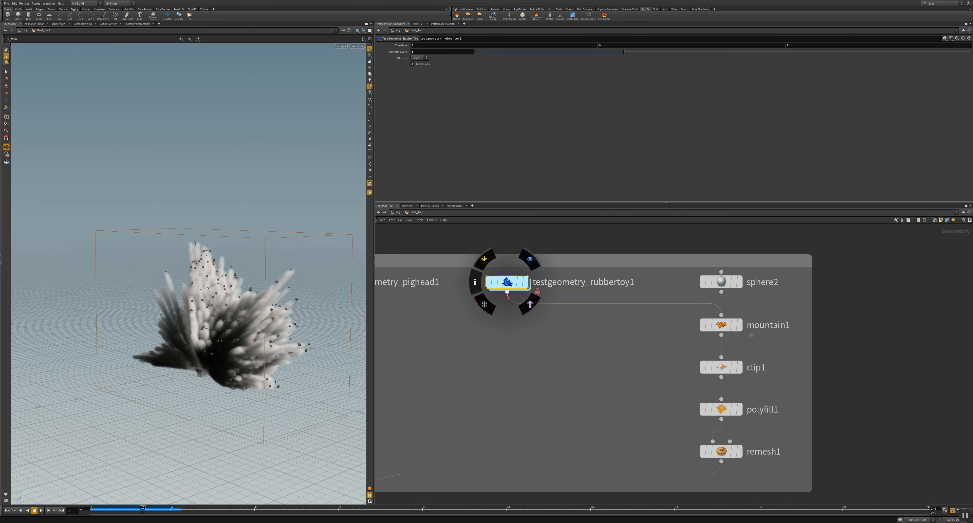
mouse_move(722, 327)
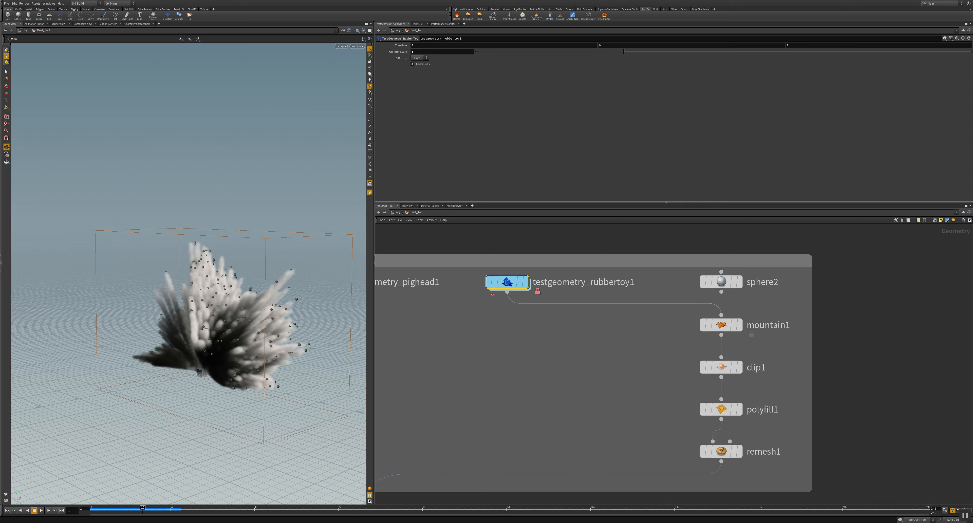
mouse_move(504, 286)
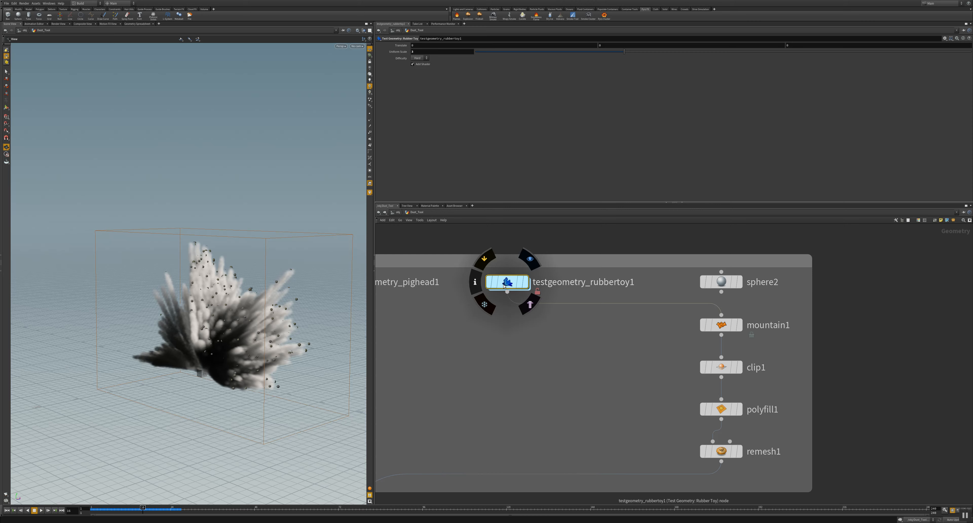
left_click(527, 286)
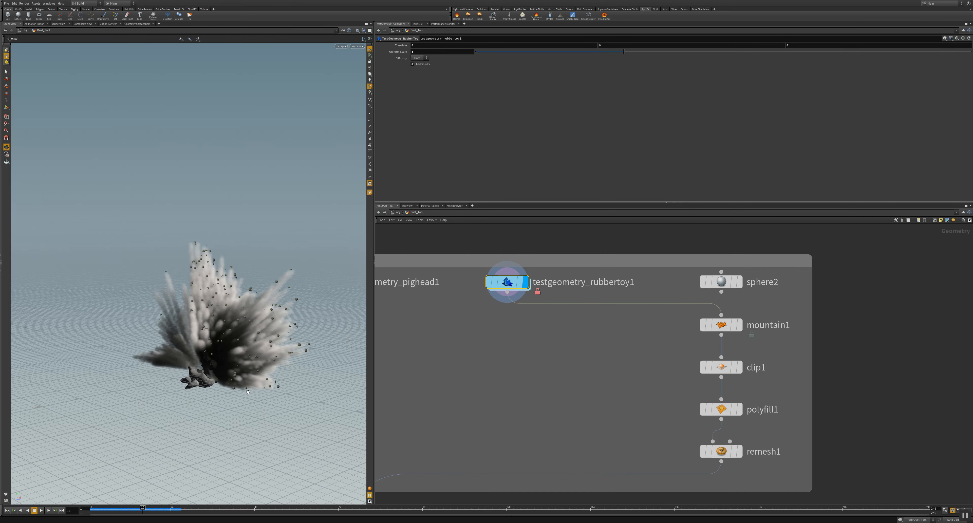
left_click_drag(164, 378, 307, 298)
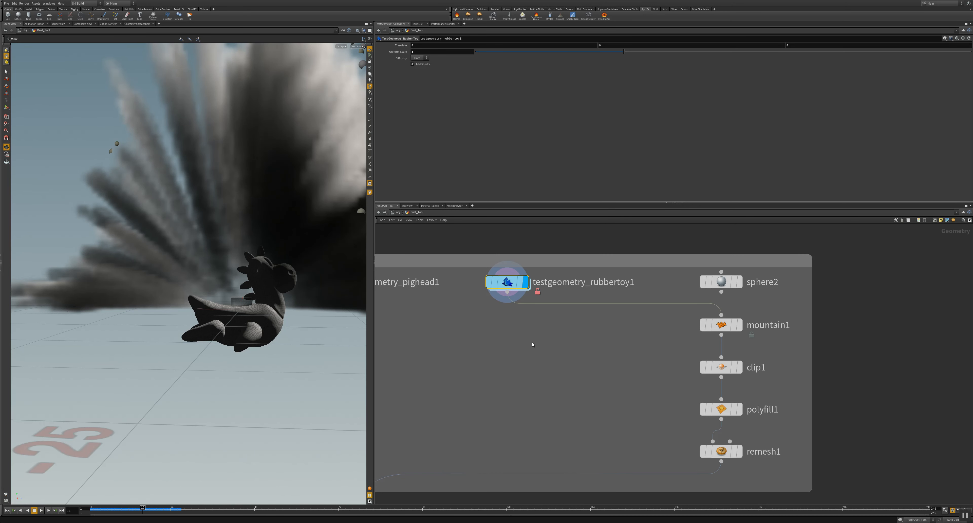
Step: Select the mountain1 node, display its output and inspect the displaced toy in the scene
left_click(720, 325)
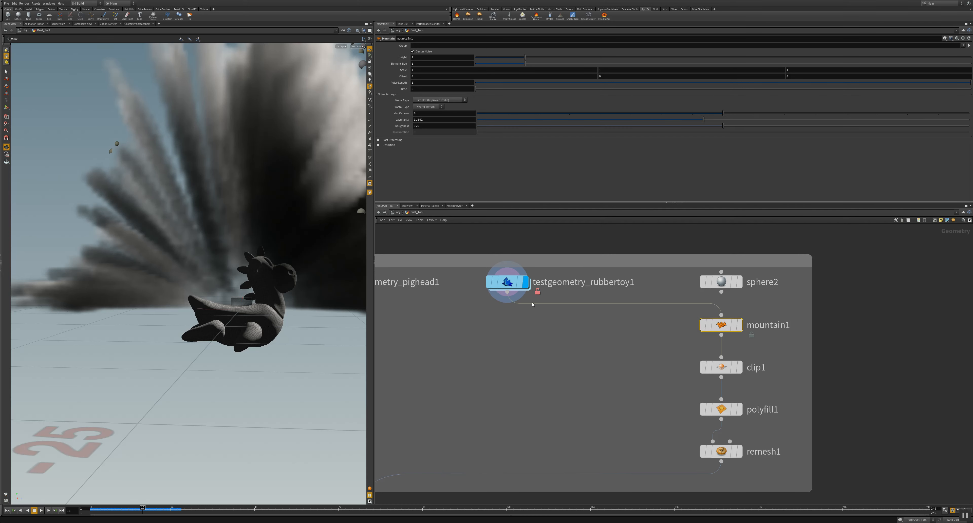
left_click(739, 329)
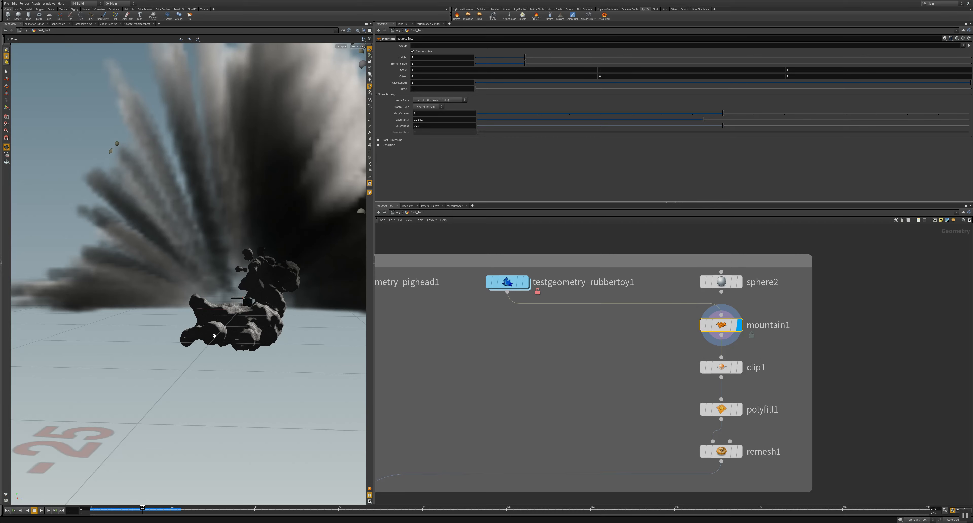
left_click_drag(239, 327, 279, 366)
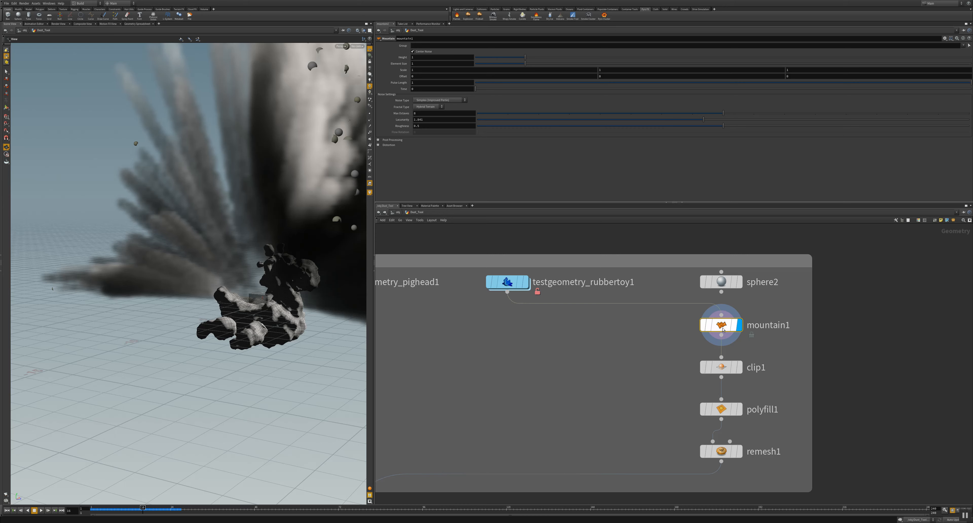
mouse_move(722, 330)
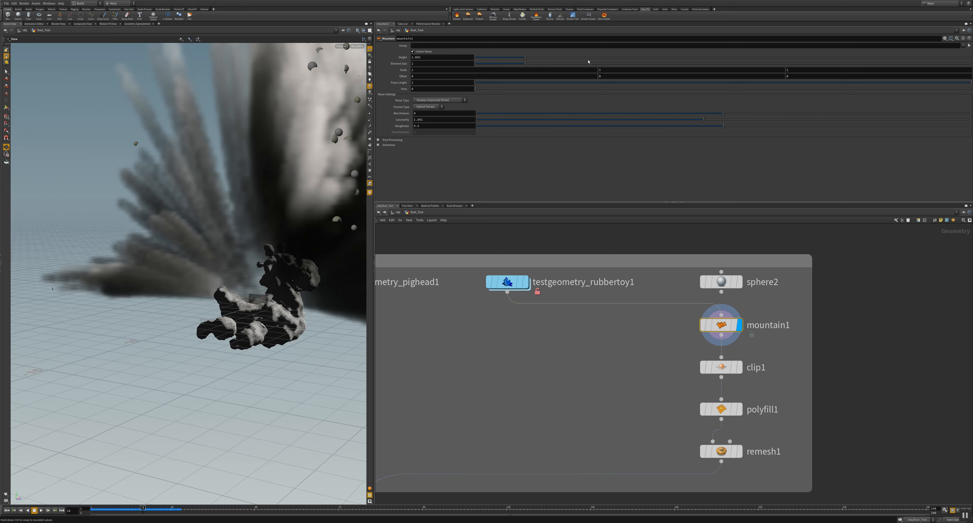
Step: Raise the mountain1 height to about 2.8 and display the clip1 output to inspect the cut-off toy
left_click_drag(535, 62, 614, 61)
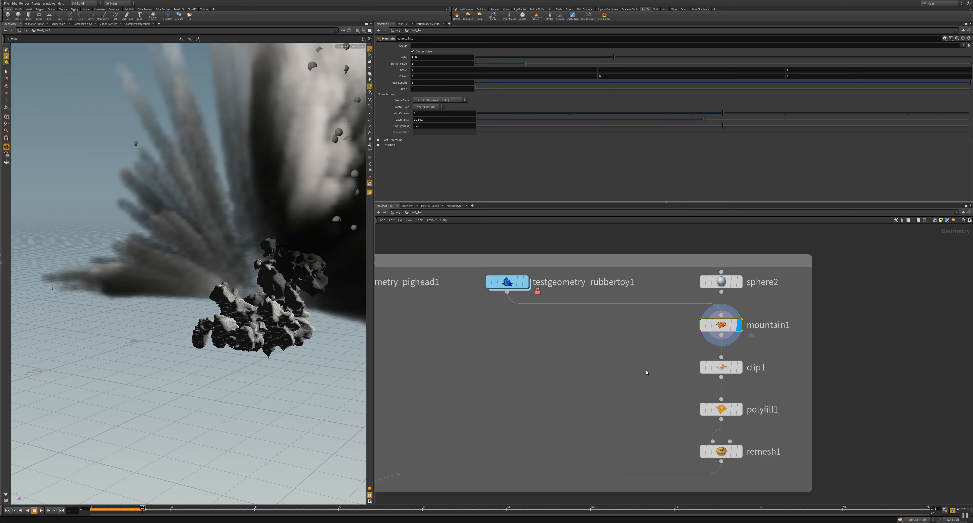
left_click(720, 367)
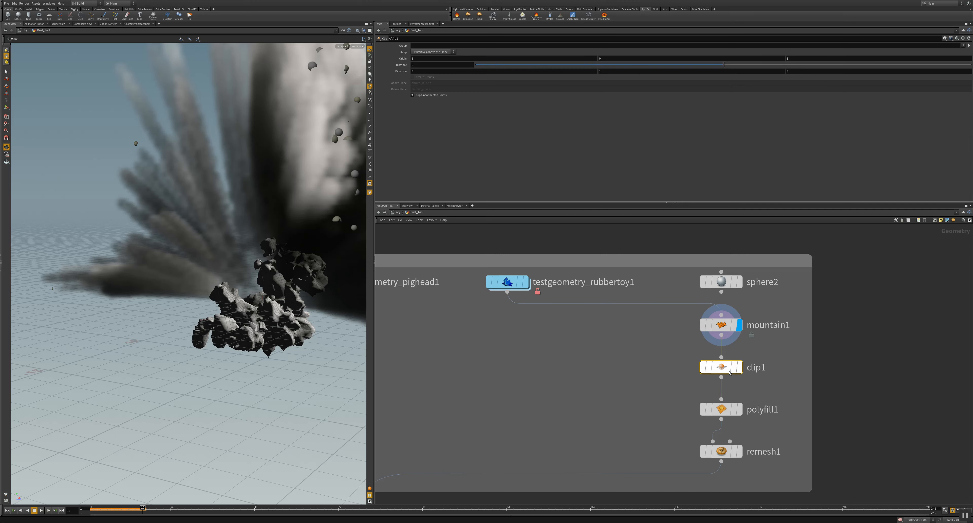
left_click(739, 367)
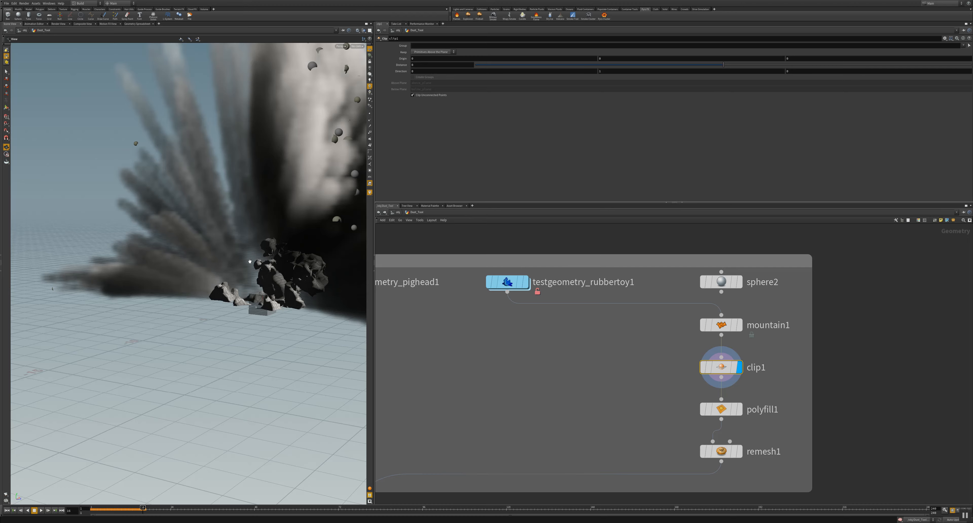
left_click_drag(199, 316, 224, 323)
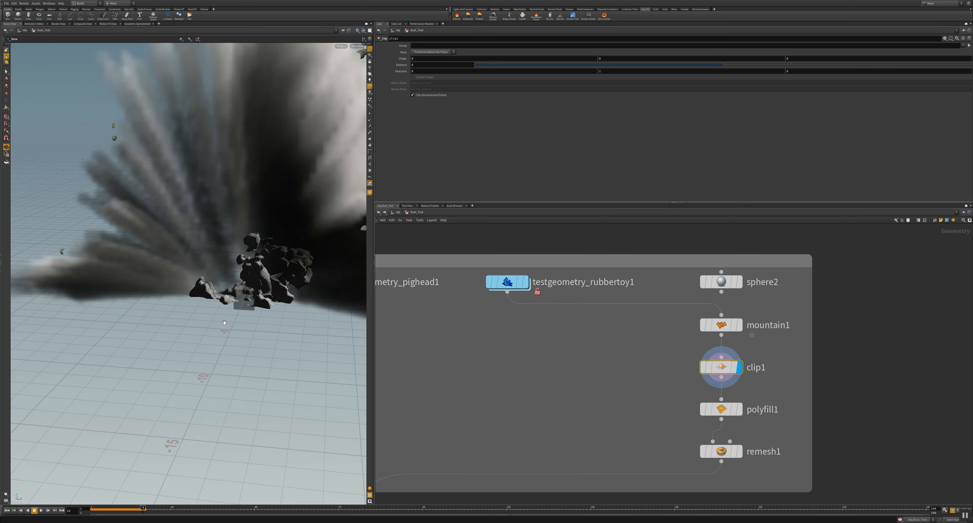
Step: Display the polyfill1 output, and move that node out to the side of the chain to check its node information
left_click(739, 412)
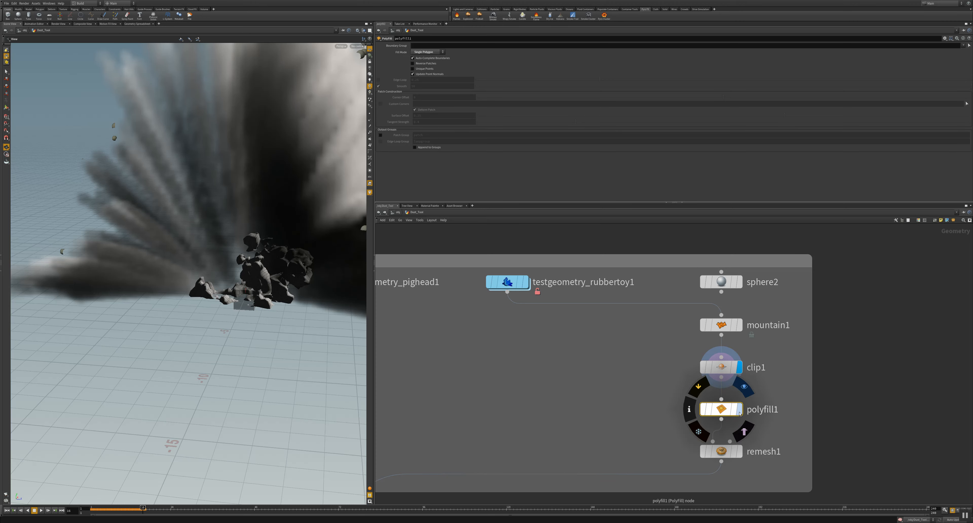
left_click_drag(247, 336, 279, 312)
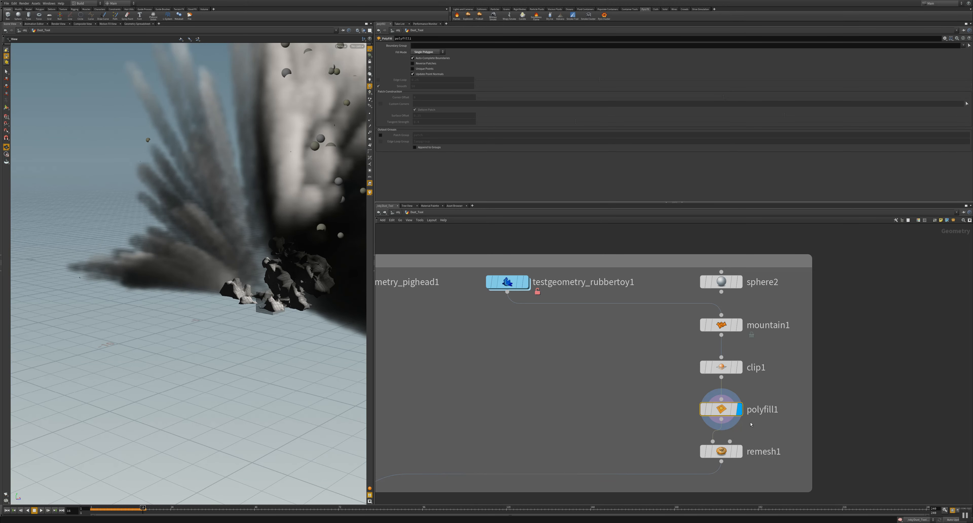
left_click_drag(717, 409, 539, 401)
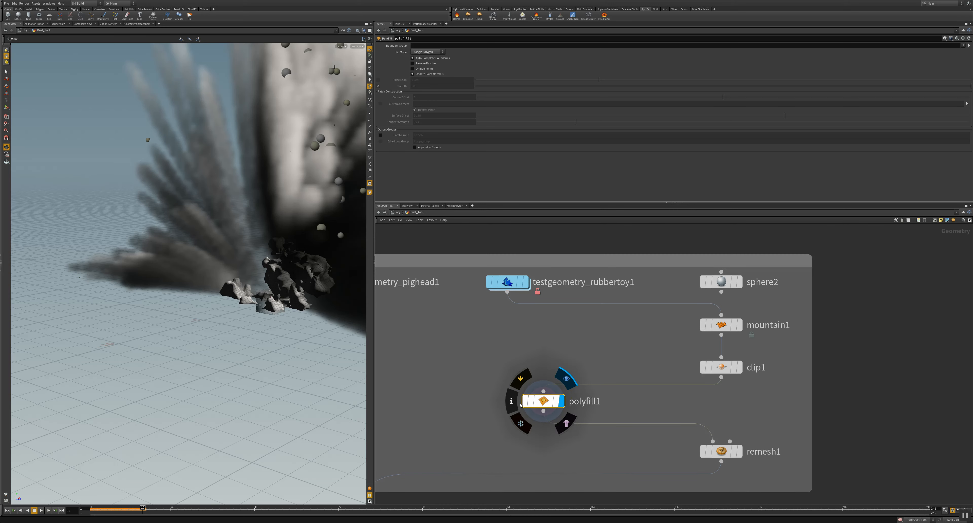
left_click(512, 402)
left_click_drag(582, 324, 475, 323)
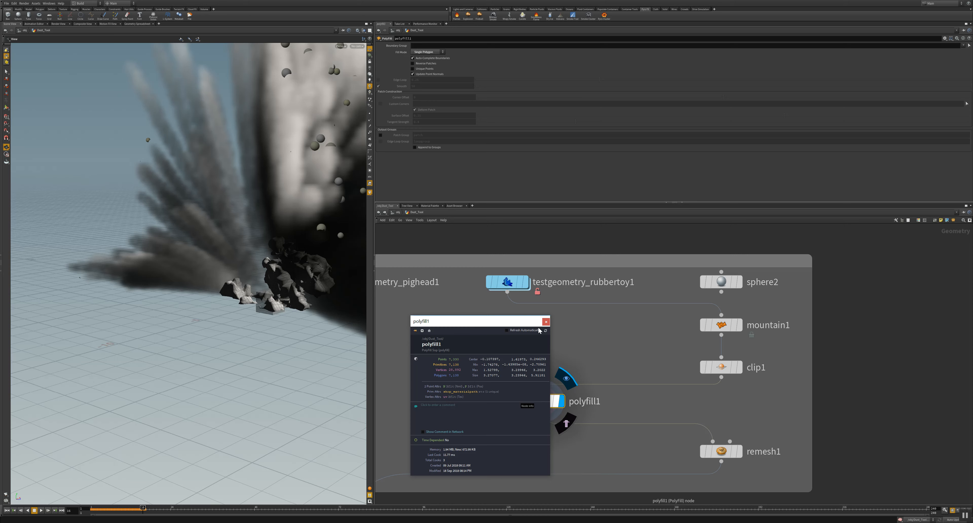
left_click(546, 321)
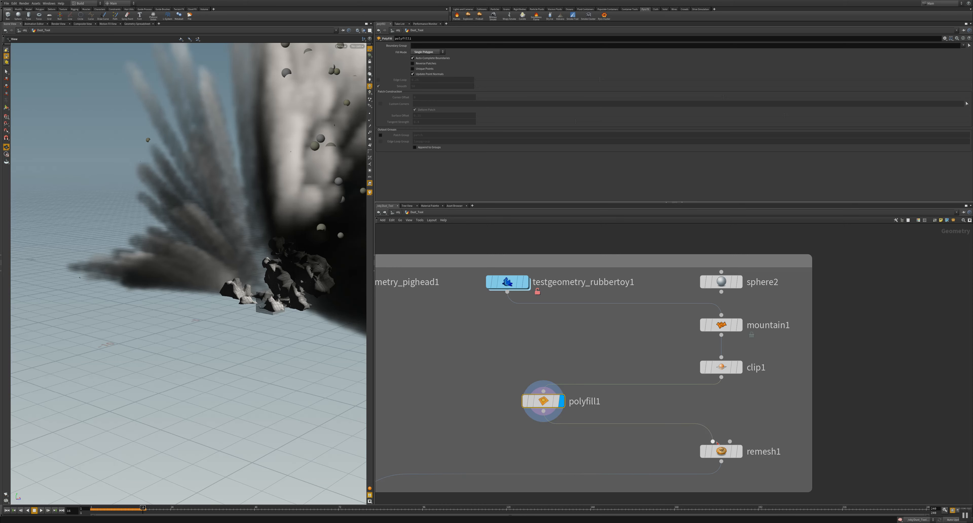
Step: Display the remesh1 output and inspect the remeshed toy in the scene
left_click(739, 455)
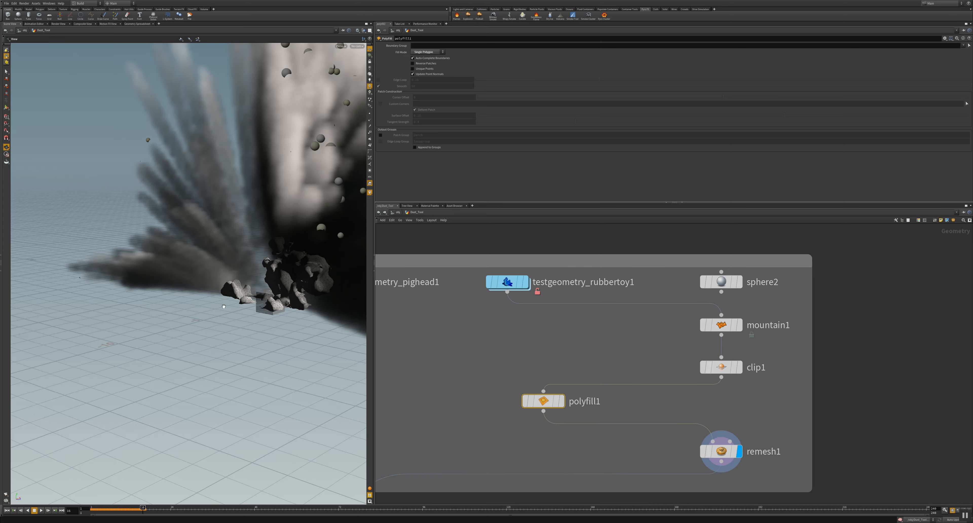
mouse_move(224, 306)
left_mouse_down()
mouse_move(287, 315)
mouse_move(257, 286)
mouse_move(205, 306)
mouse_move(211, 272)
mouse_move(239, 305)
left_mouse_up()
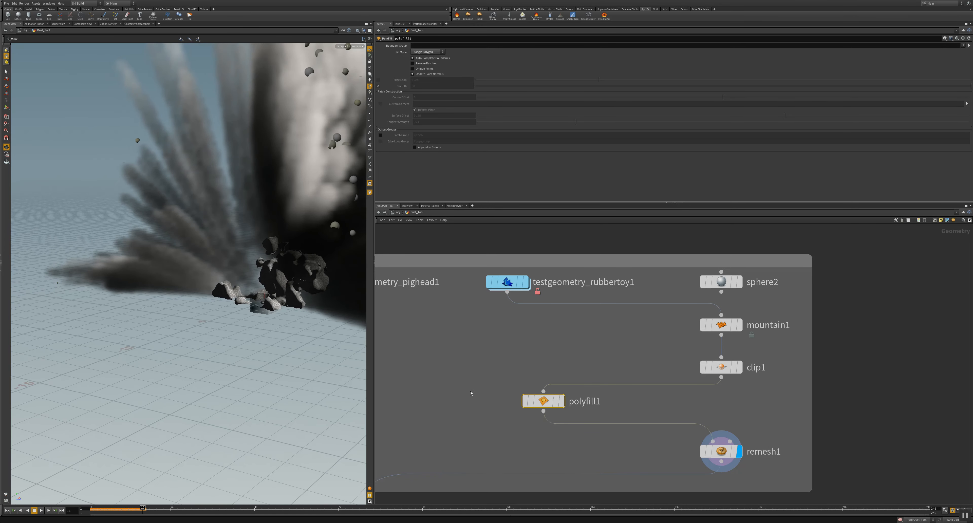
Step: Display the Sand_Source_ grain output and return to frame 1 to inspect the source from several angles
middle_click_drag(459, 433, 632, 252)
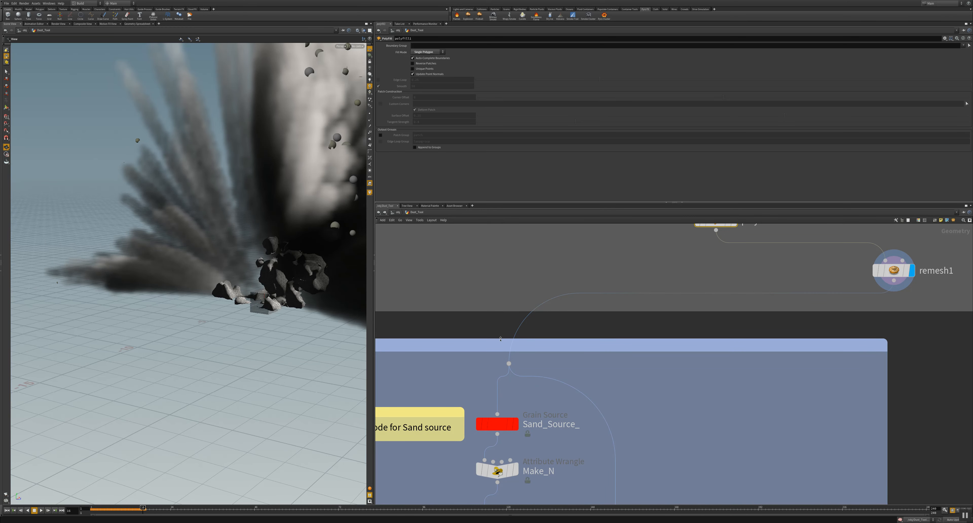
mouse_move(511, 428)
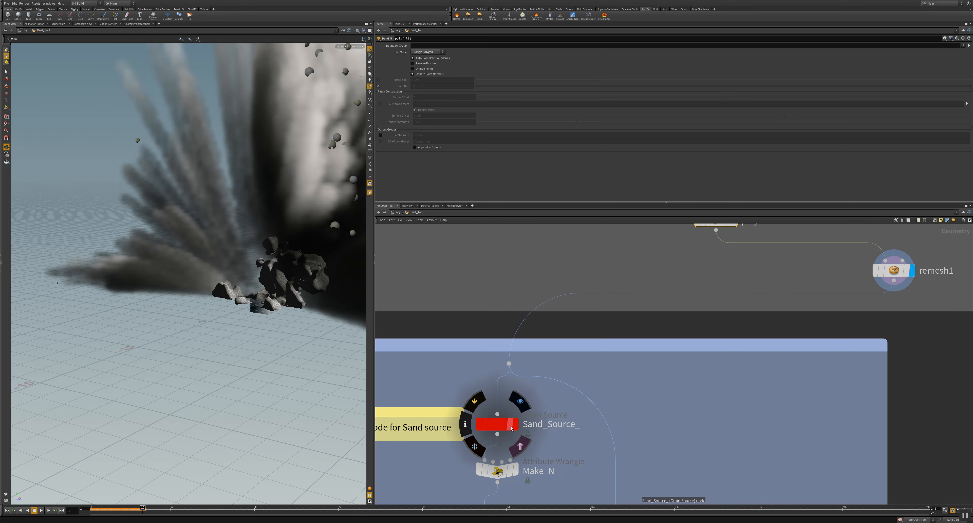
left_click(519, 401)
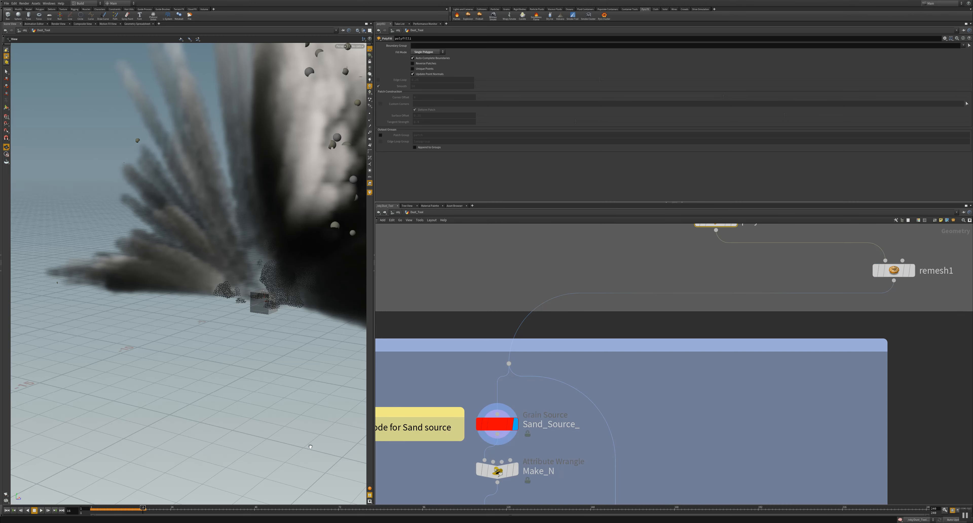
left_click_drag(247, 325, 344, 335)
left_click(15, 510)
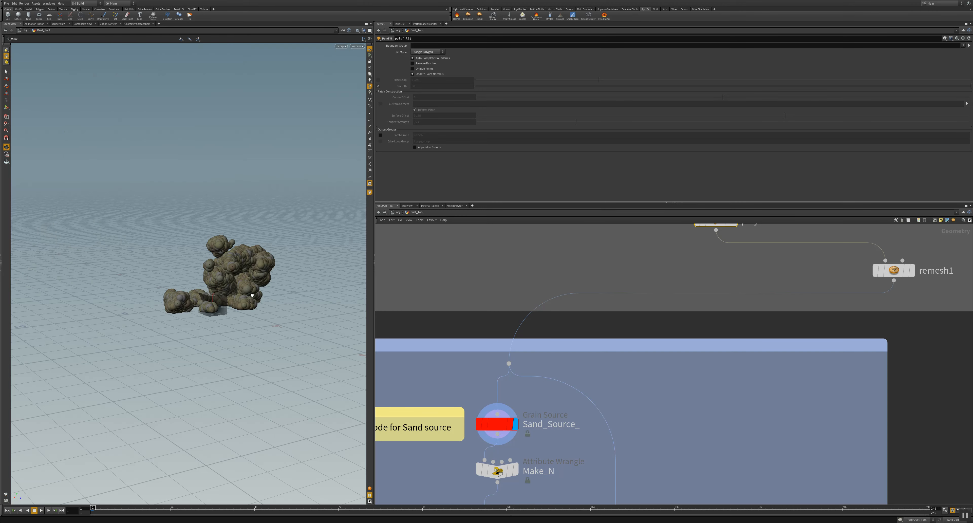
left_click_drag(200, 297, 311, 287)
left_click_drag(248, 292, 272, 282)
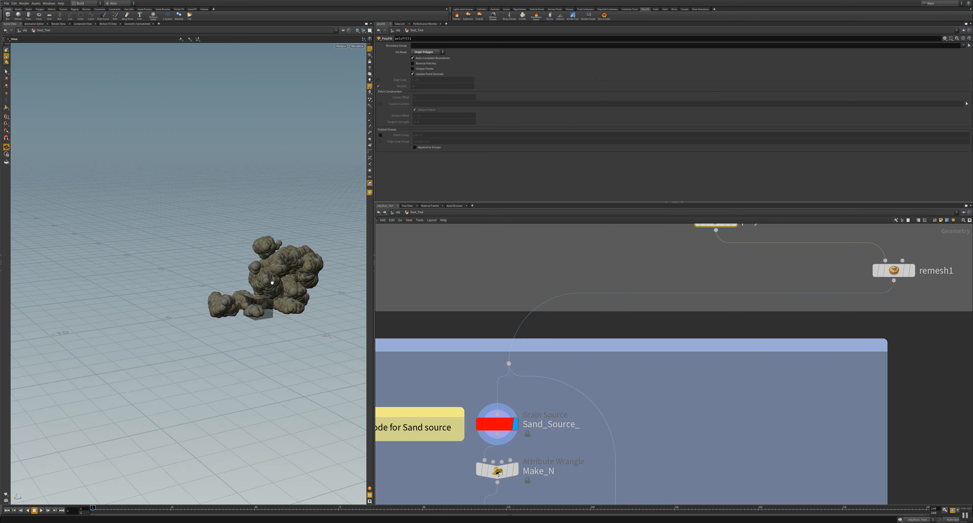
Step: Select the Sand_Source_ node to review its grain source parameters and check its node information
left_click(491, 423)
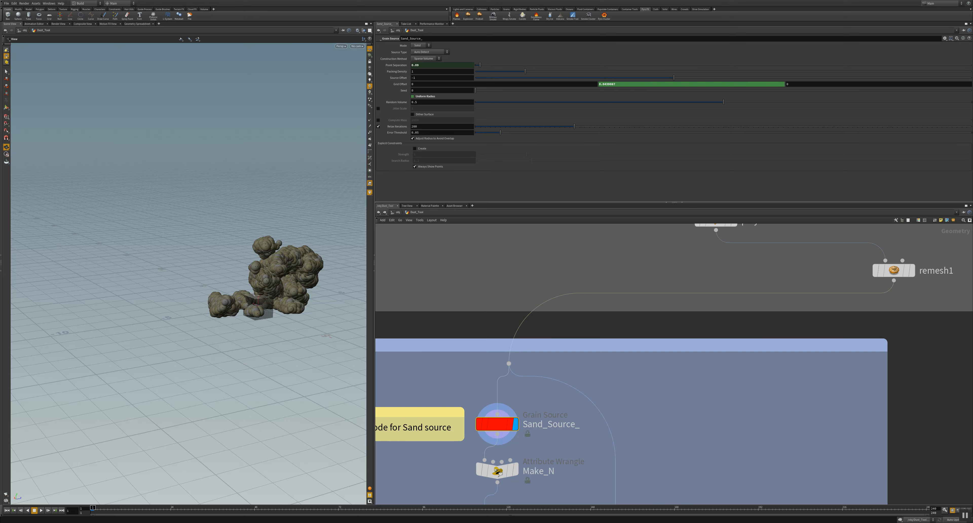
middle_click(498, 424)
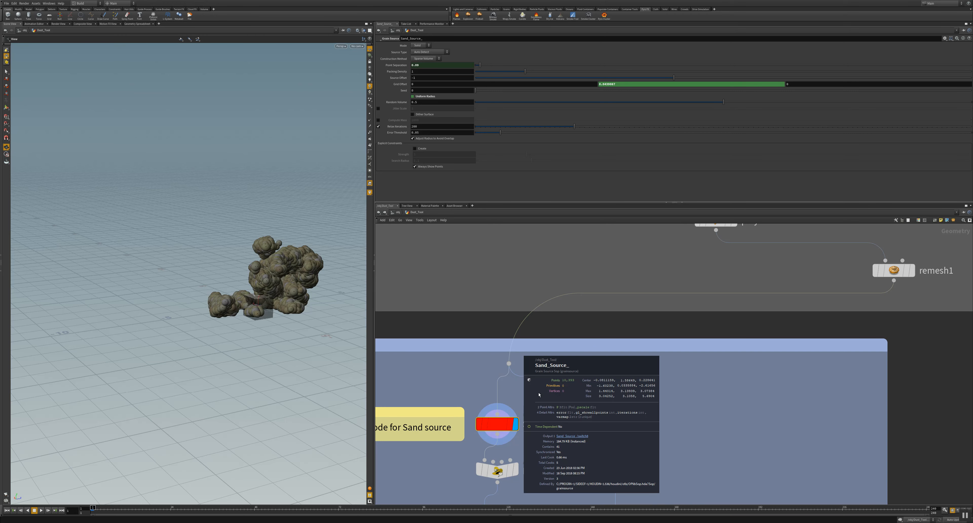
left_click_drag(447, 390, 454, 385)
Step: Select Make_N to read its VEX code and look over the nodes from Noise_N down to Sand_Sim
middle_click_drag(453, 383, 486, 319)
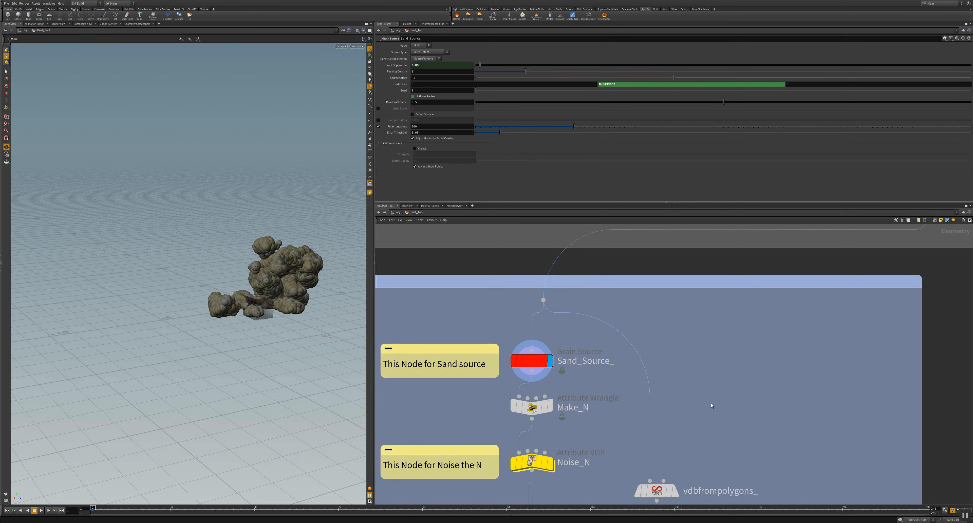
left_click(531, 405)
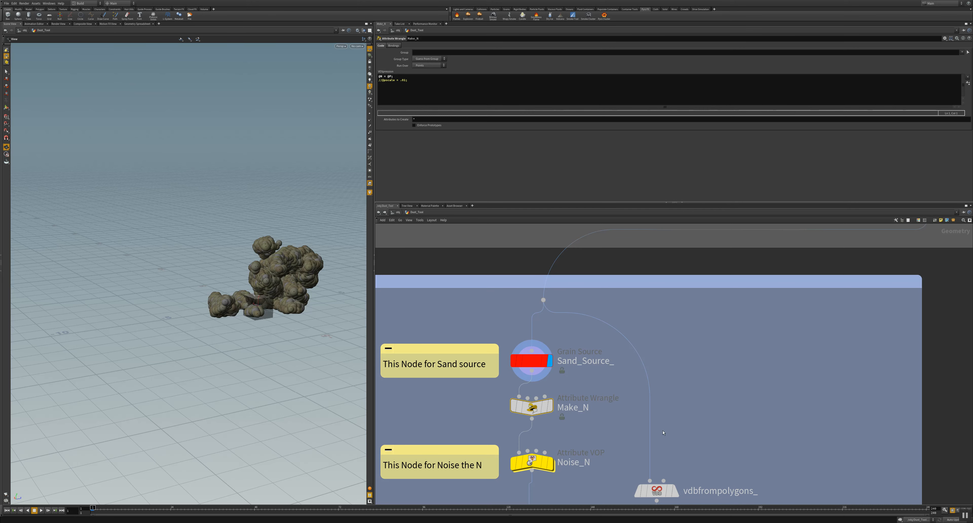
middle_click_drag(698, 442, 714, 229)
scroll(723, 331, "up", 1)
scroll(713, 229, "down", 1)
scroll(664, 404, "down", 2)
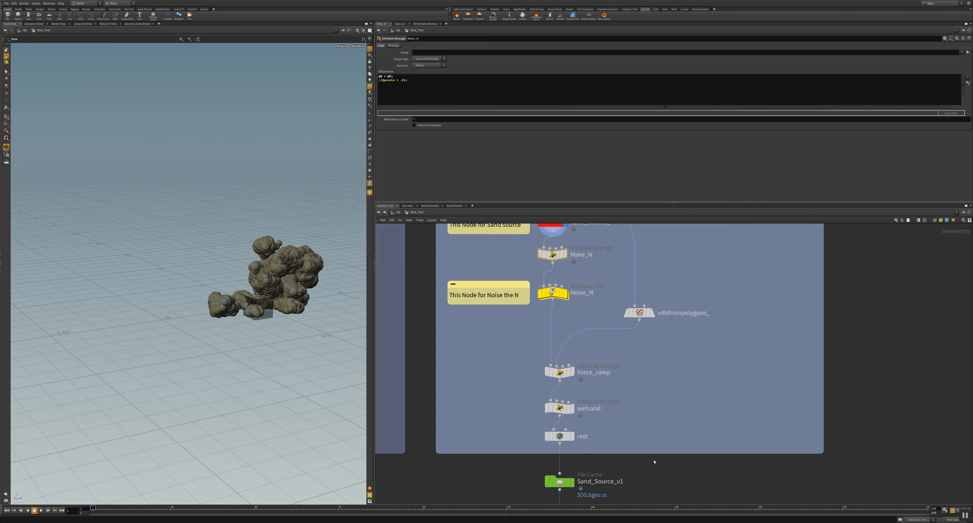
scroll(654, 461, "up", 1)
middle_click_drag(654, 461, 650, 439)
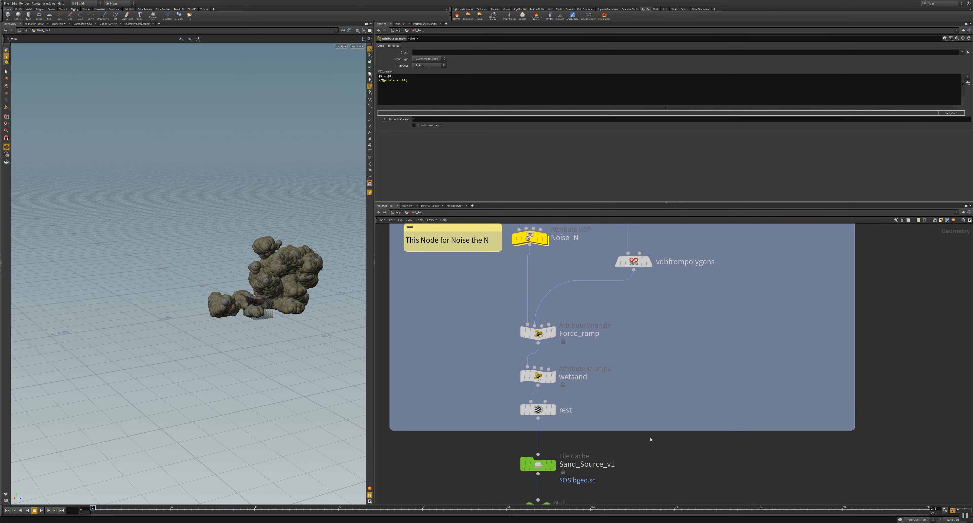
scroll(667, 357, "down", 2)
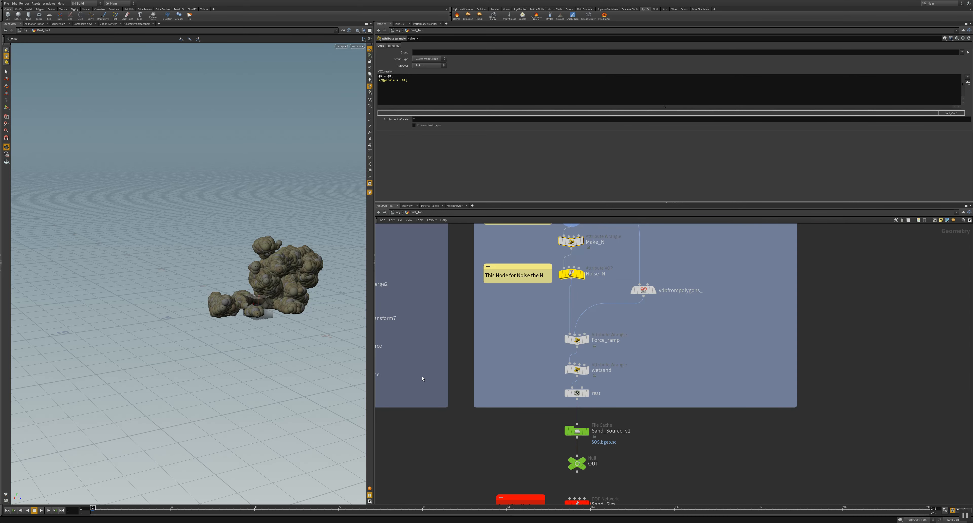
middle_click_drag(422, 378, 430, 323)
scroll(430, 323, "up", 1)
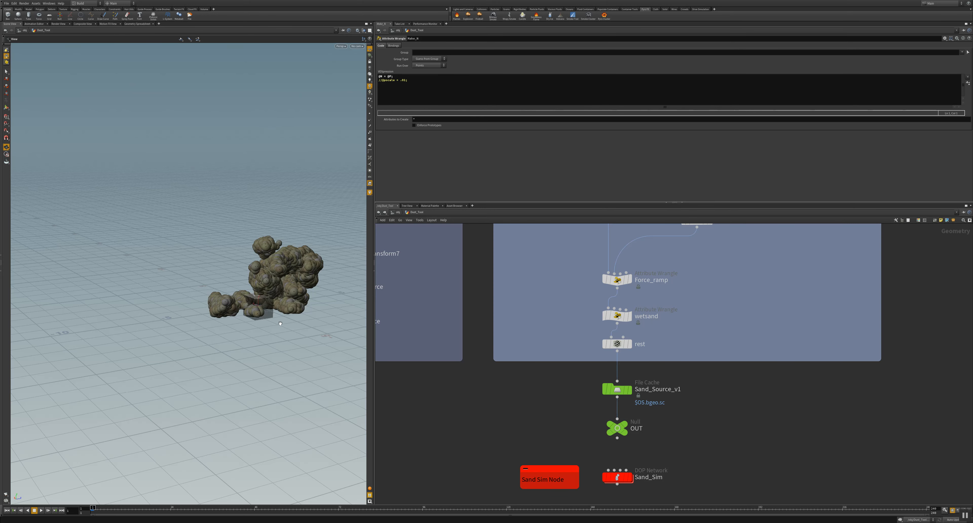
Step: Examine the dust explosion from several angles and play it back from the first frame
mouse_move(219, 327)
left_mouse_down()
mouse_move(171, 311)
mouse_move(230, 320)
mouse_move(206, 326)
left_mouse_up()
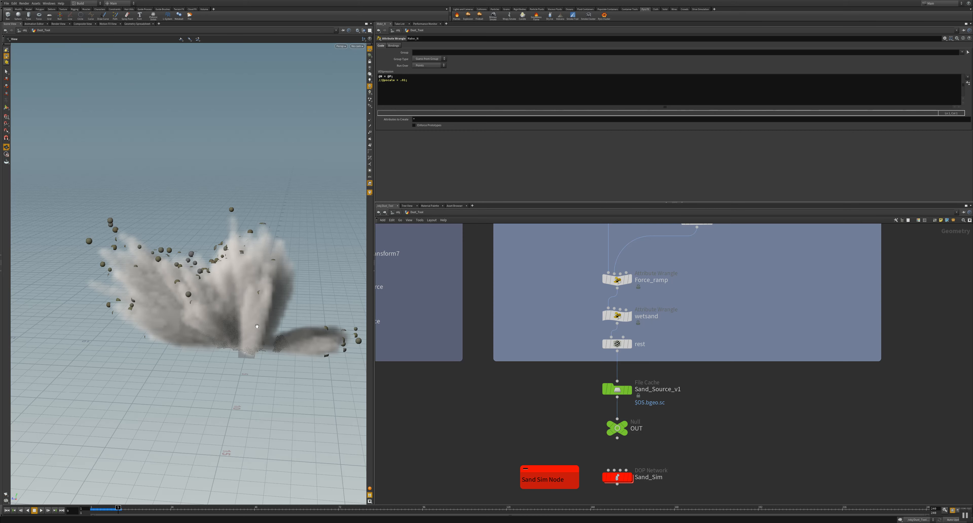
mouse_move(178, 358)
left_mouse_down()
mouse_move(160, 317)
mouse_move(164, 331)
mouse_move(261, 391)
mouse_move(164, 355)
left_mouse_up()
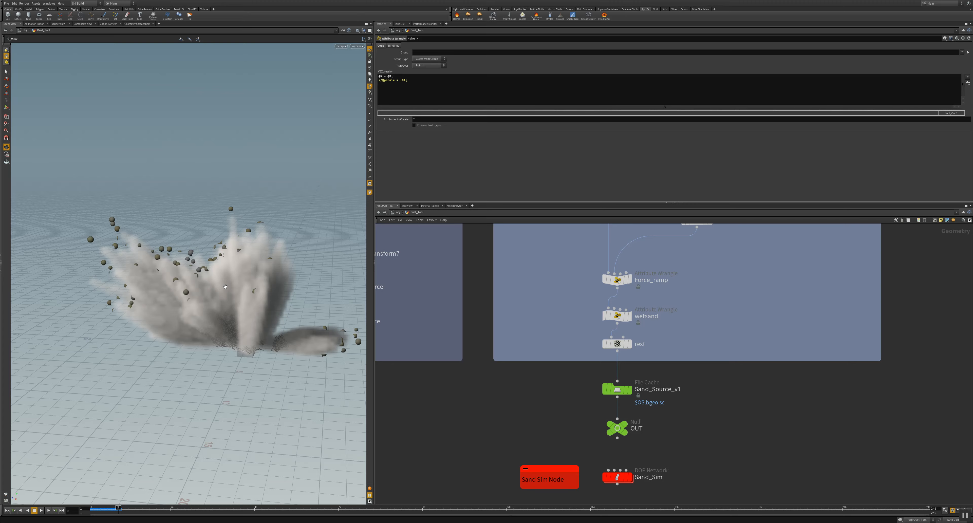
left_click_drag(199, 313, 221, 214)
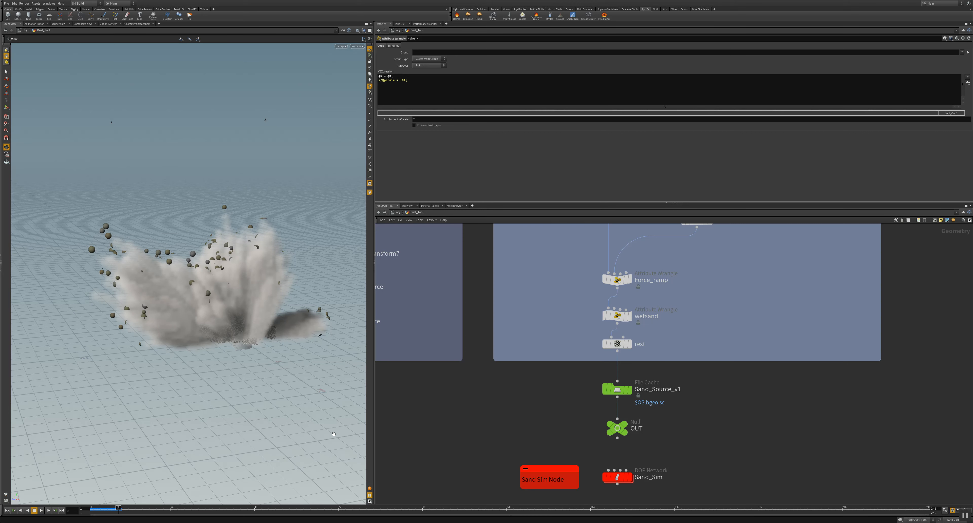
left_click(7, 510)
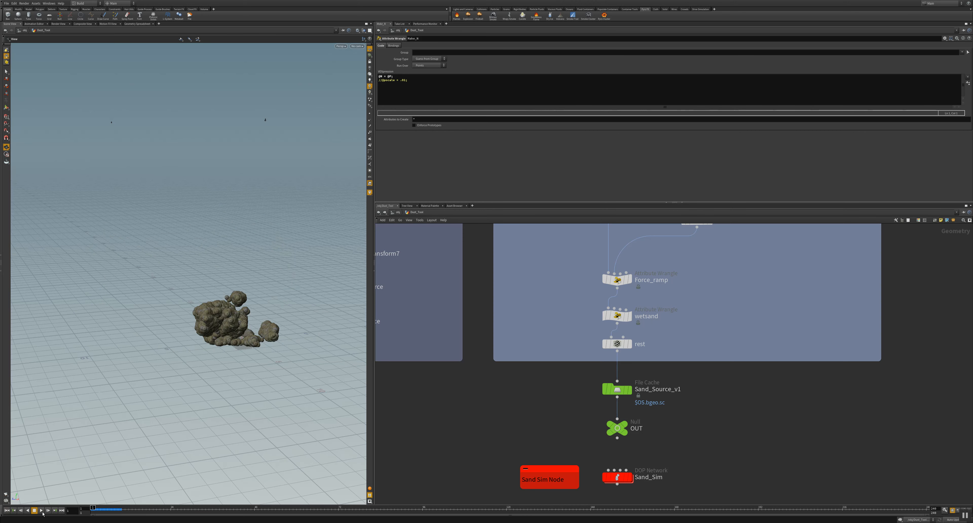
left_click(41, 510)
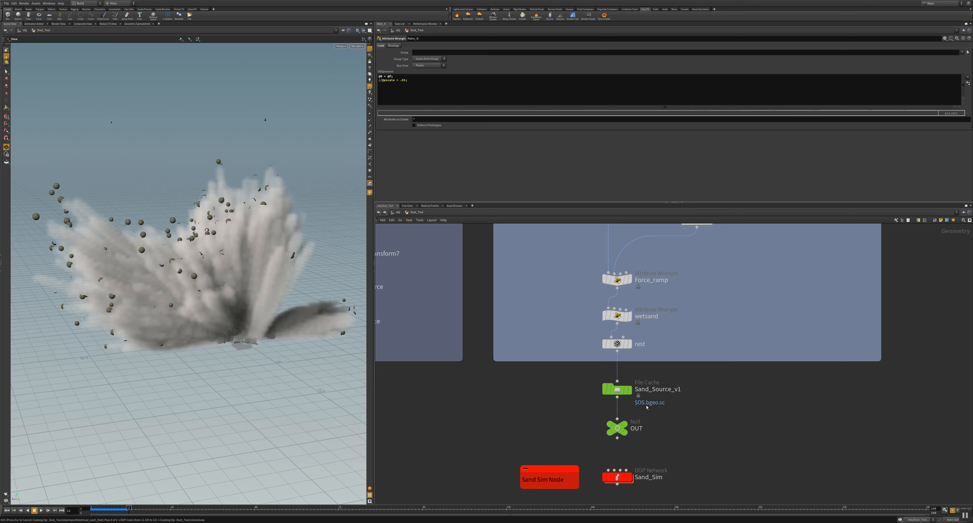
Step: Enter the Sand_Sim DOP network and view its sand particles in the scene
double_click(620, 477)
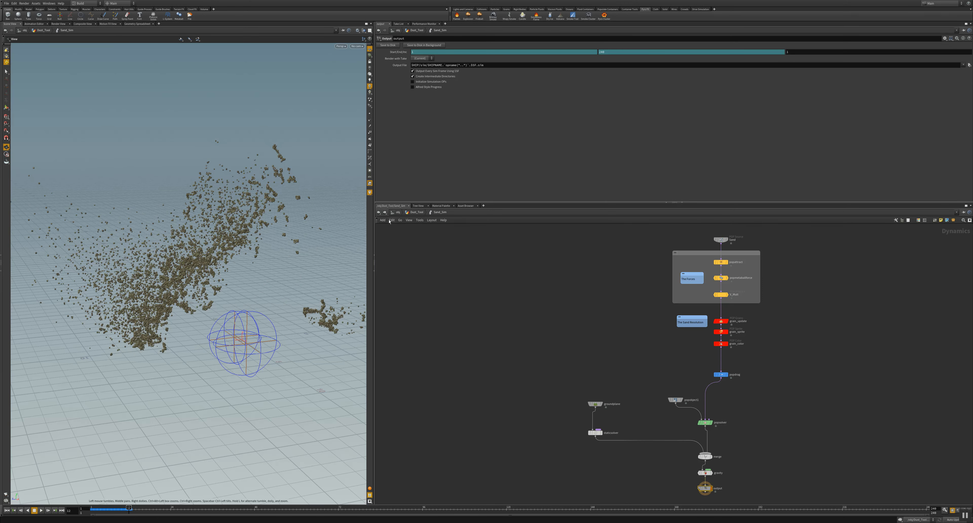
left_click_drag(282, 284, 266, 303)
scroll(240, 306, "up", 3)
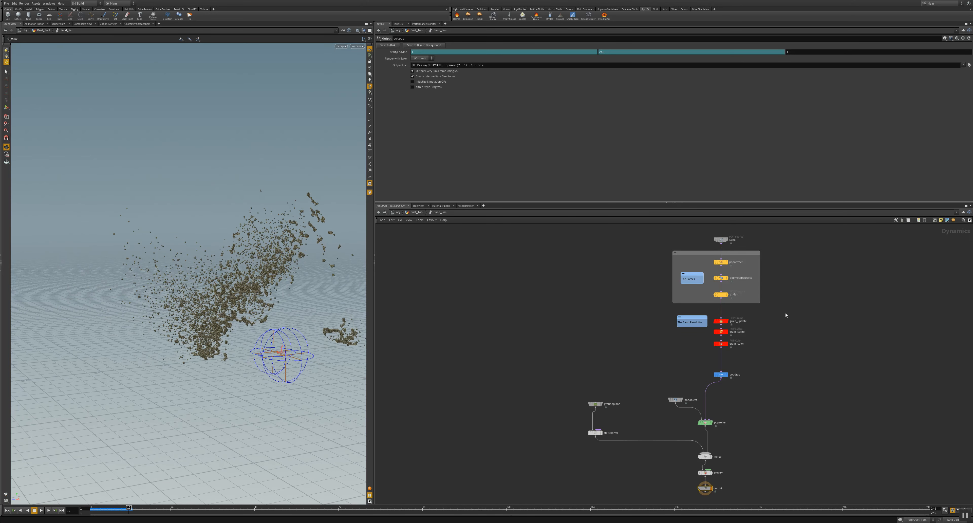
Step: Play the sand simulation from frame 1, stop at about frame 27 and view the scattered particles from further away
left_click(26, 510)
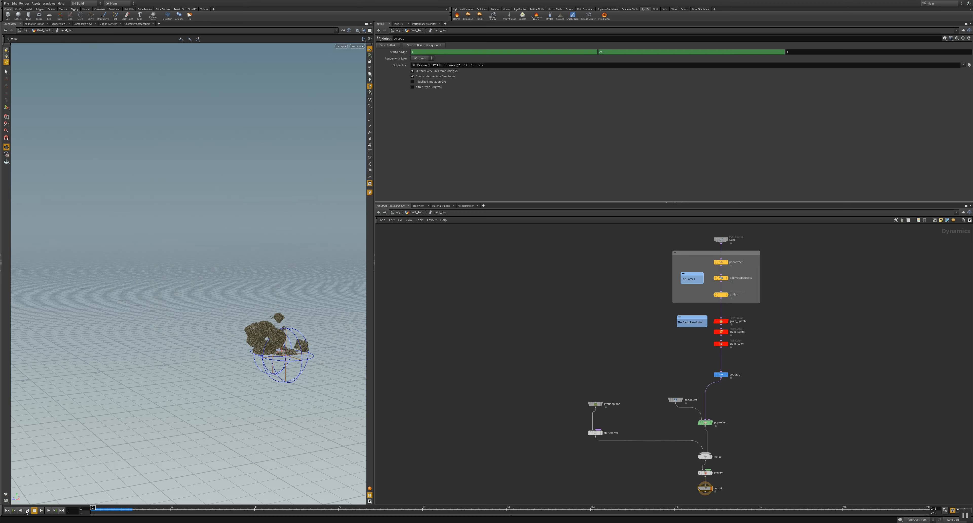
left_click(40, 511)
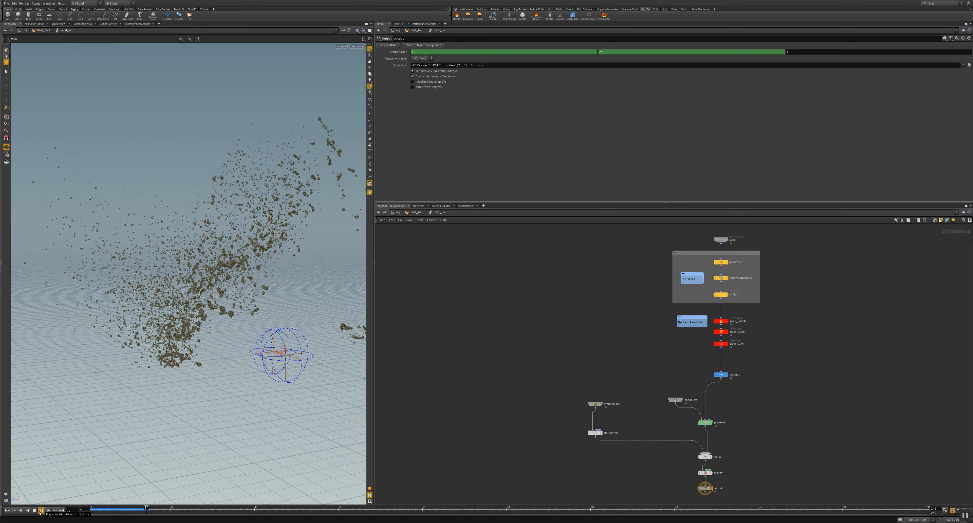
left_click(40, 512)
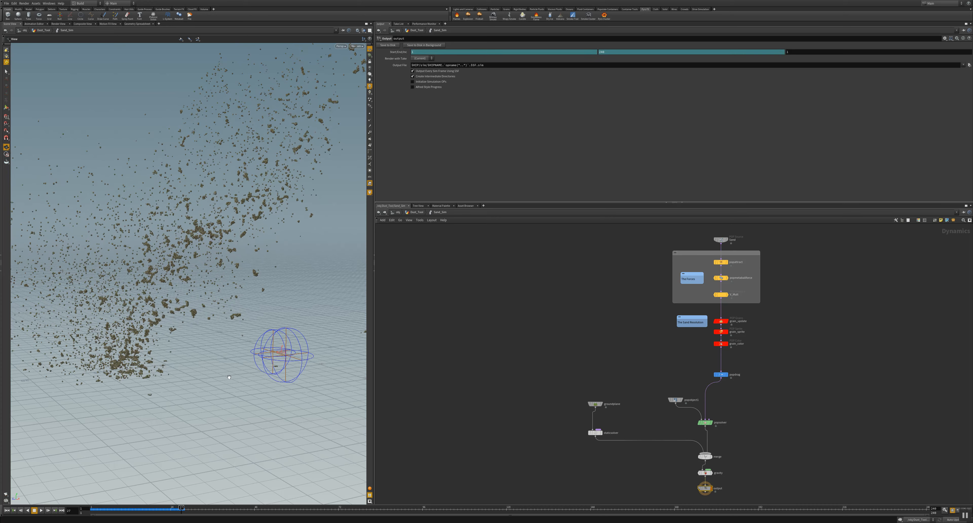
left_click_drag(262, 306, 144, 414)
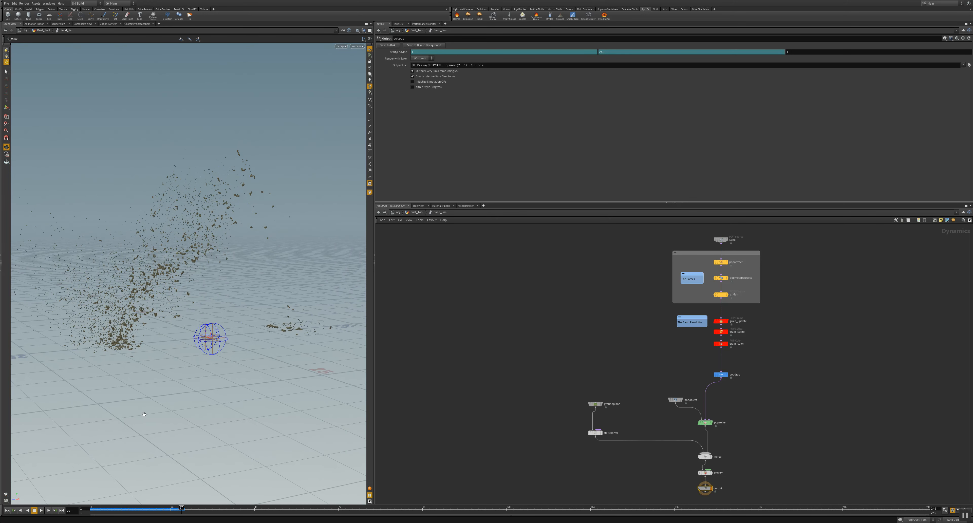
Step: Play the sand simulation further, replay it from the first frame to about frame 36 and view the scattered particles from another angle
left_click(41, 511)
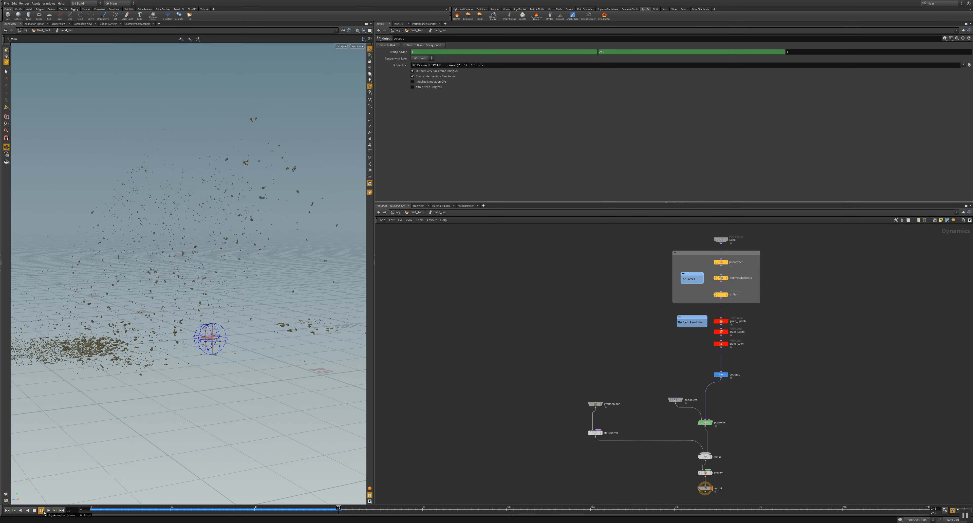
left_click(40, 510)
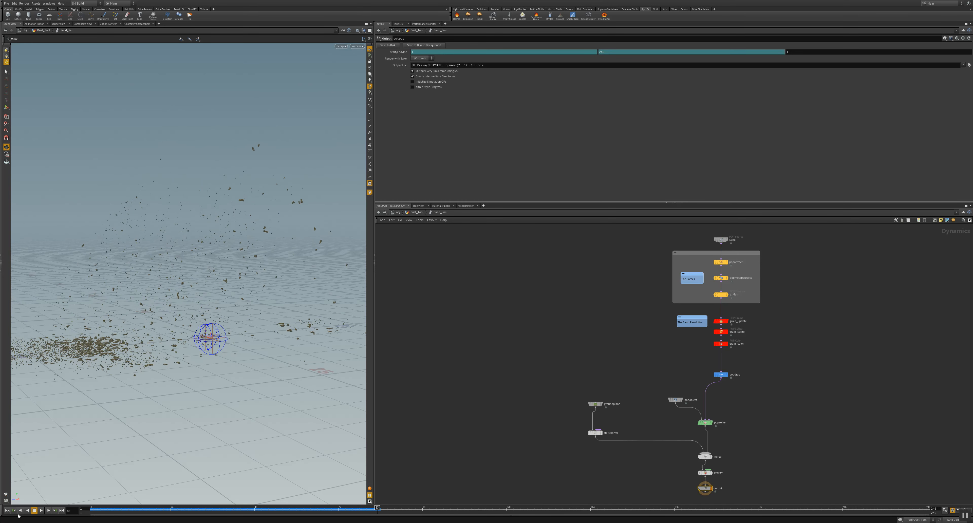
left_click(7, 510)
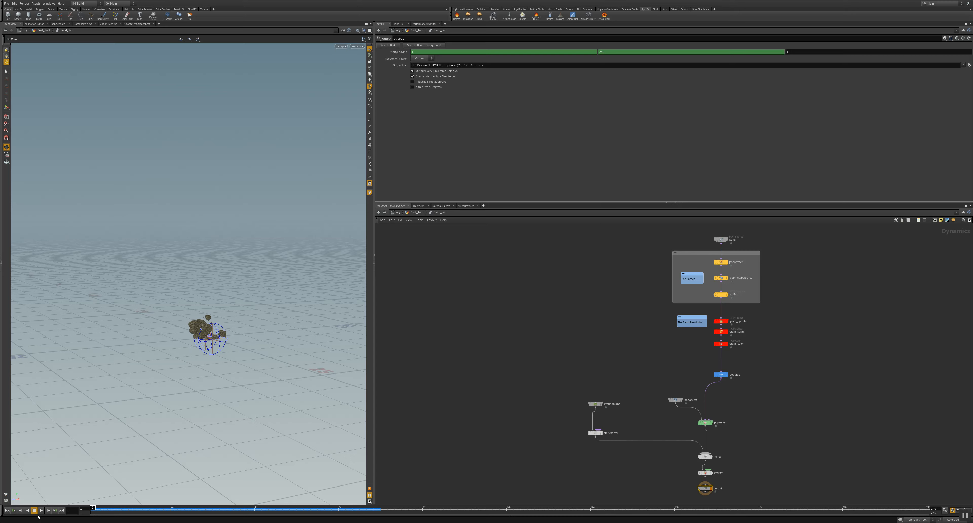
left_click(40, 511)
left_click(41, 510)
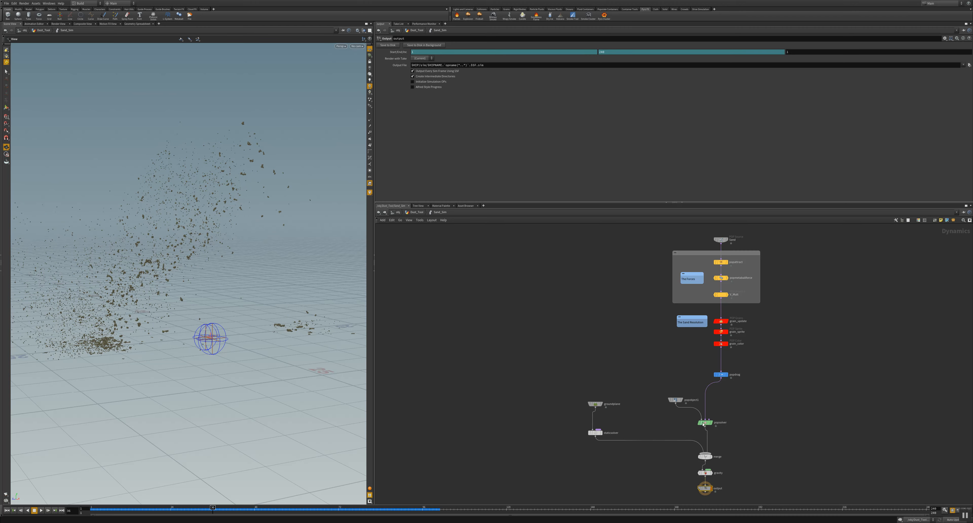
mouse_move(297, 312)
left_mouse_down()
mouse_move(205, 310)
mouse_move(281, 319)
left_mouse_up()
Step: Spread out the popsolver inputs by moving popobject1 up and to the left and popdrag to the right
scroll(702, 366, "up", 4)
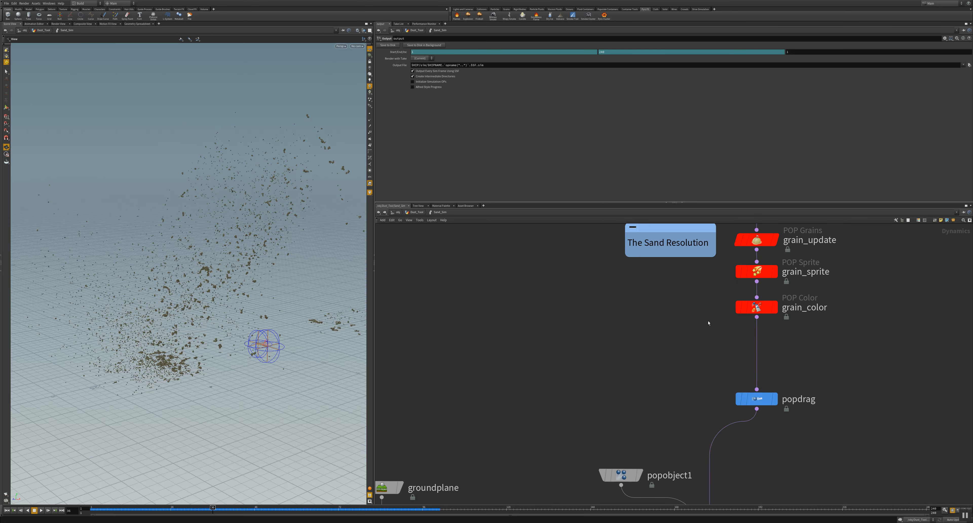
middle_click_drag(613, 367, 563, 296)
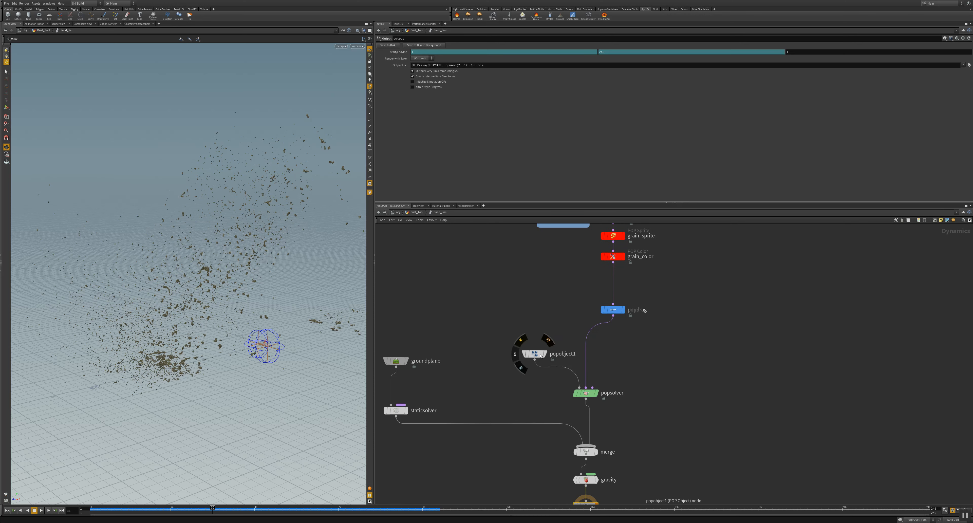
left_click_drag(540, 355, 450, 339)
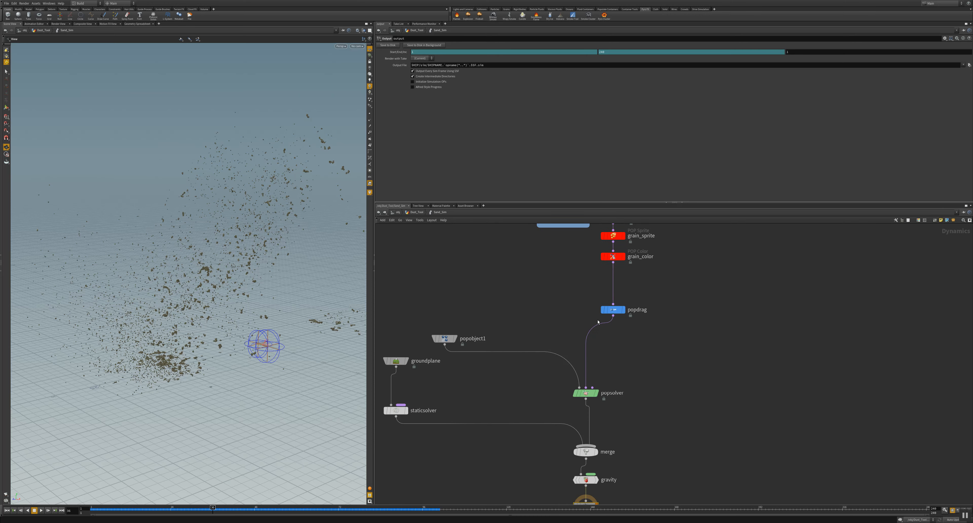
left_click_drag(612, 309, 686, 308)
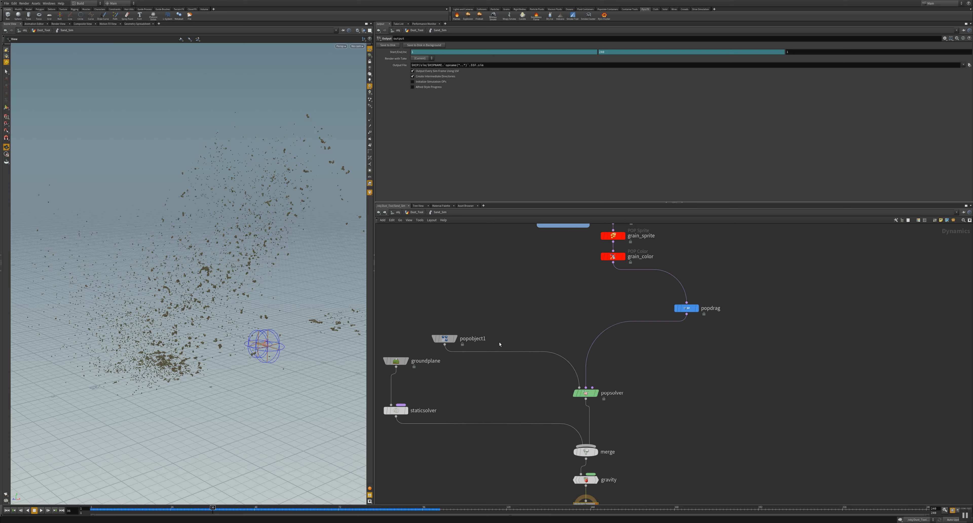
left_click_drag(446, 338, 455, 295)
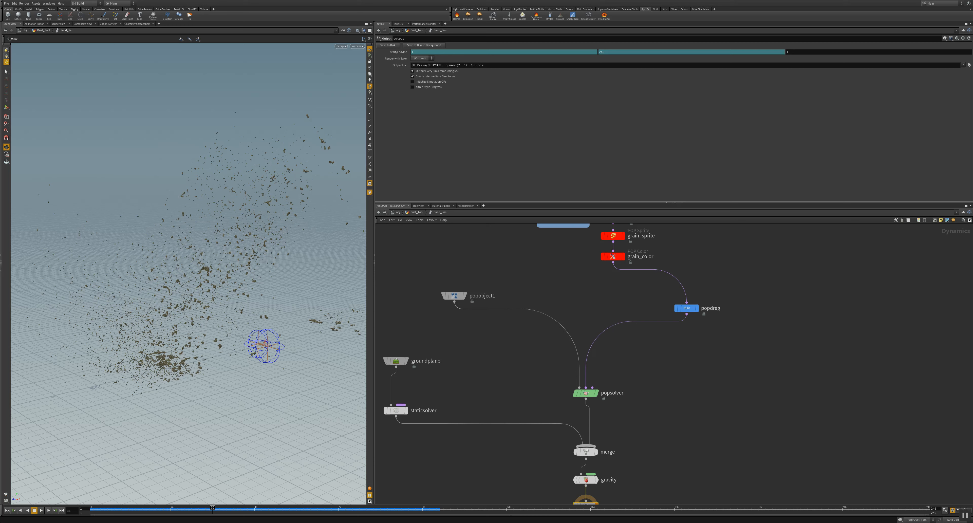
Step: Replay the sand simulation from the first frame and stop at about frame 80
left_click(7, 510)
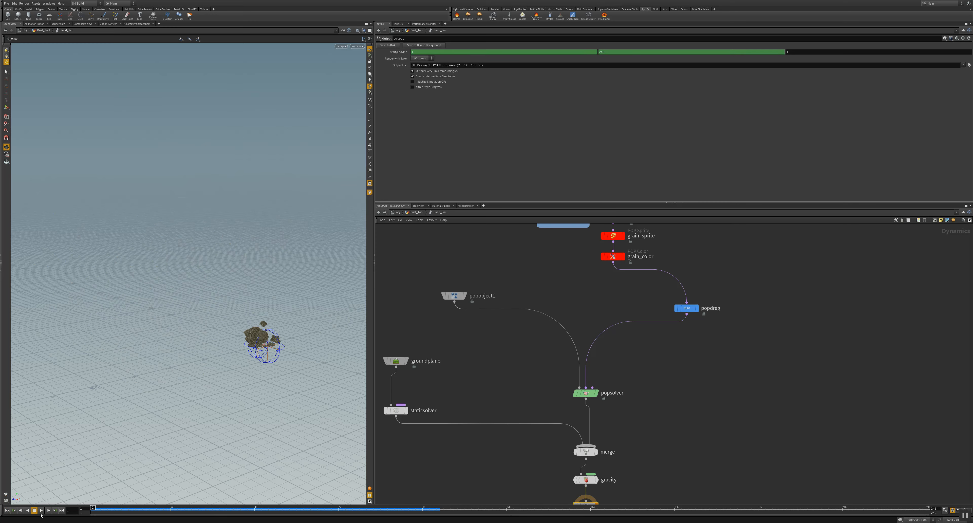
left_click(41, 511)
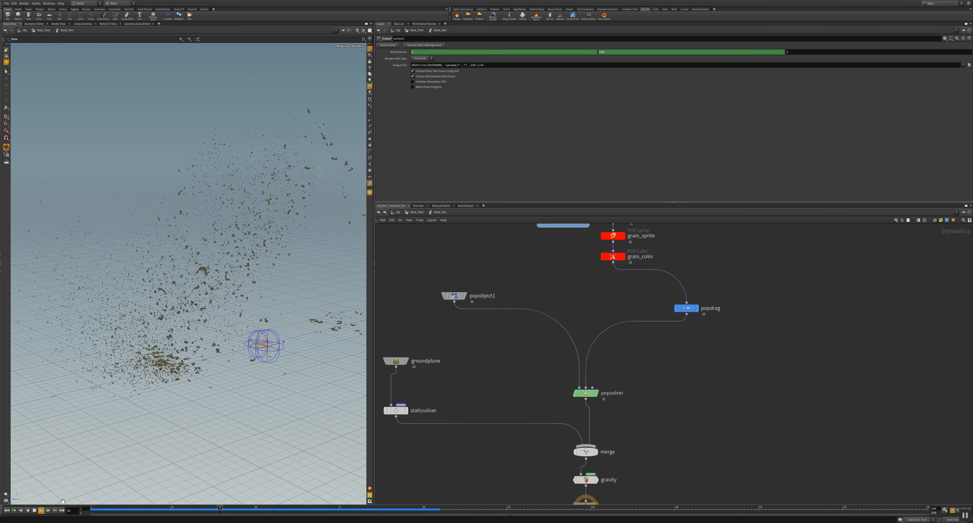
left_click(41, 510)
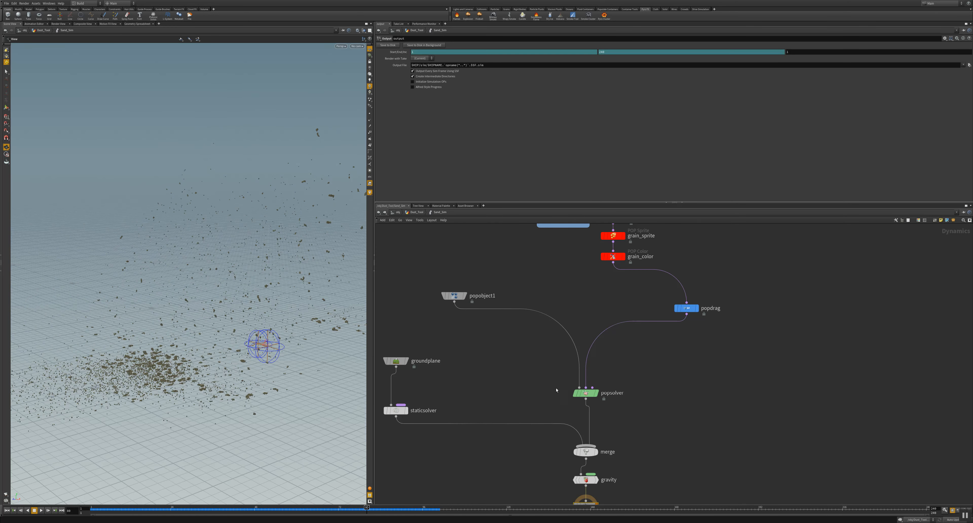
Step: Select popsolver to view its substep settings and move staticsolver to the right of groundplane
left_click(586, 395)
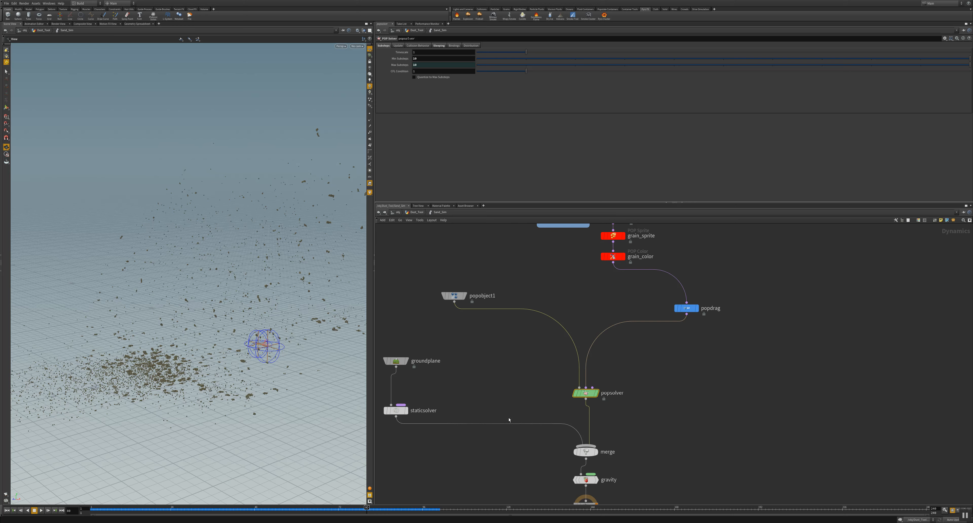
middle_click_drag(509, 456, 591, 397)
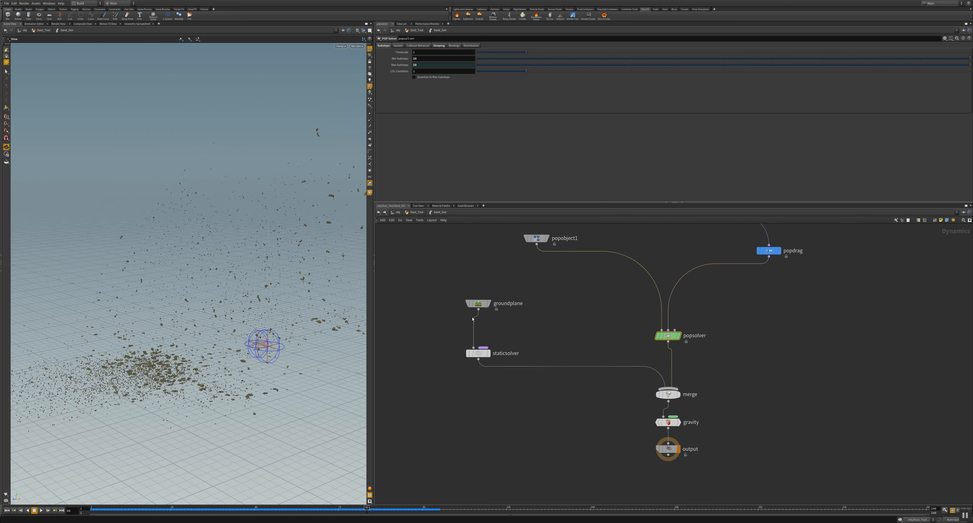
left_click_drag(478, 354, 557, 351)
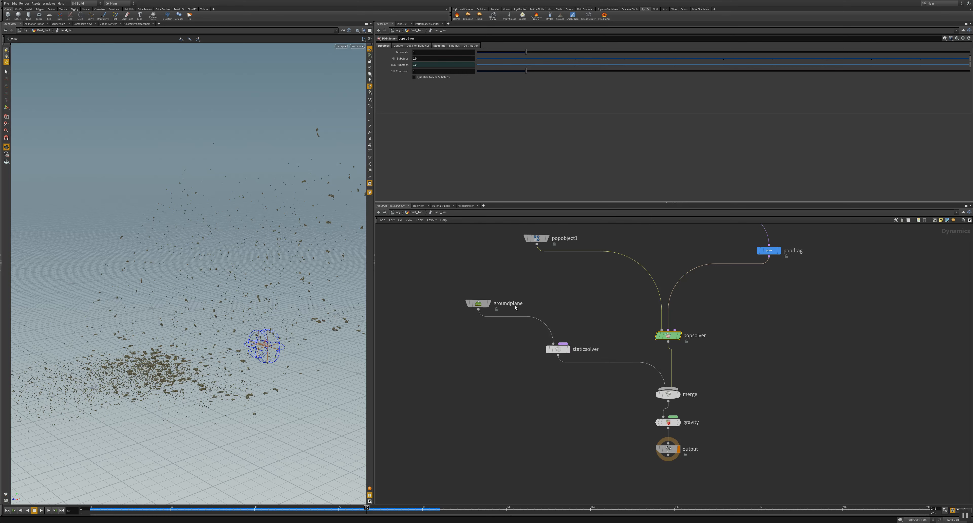
Step: Display the groundplane node by itself with its parameters, and set the display back to the output node
left_click(488, 304)
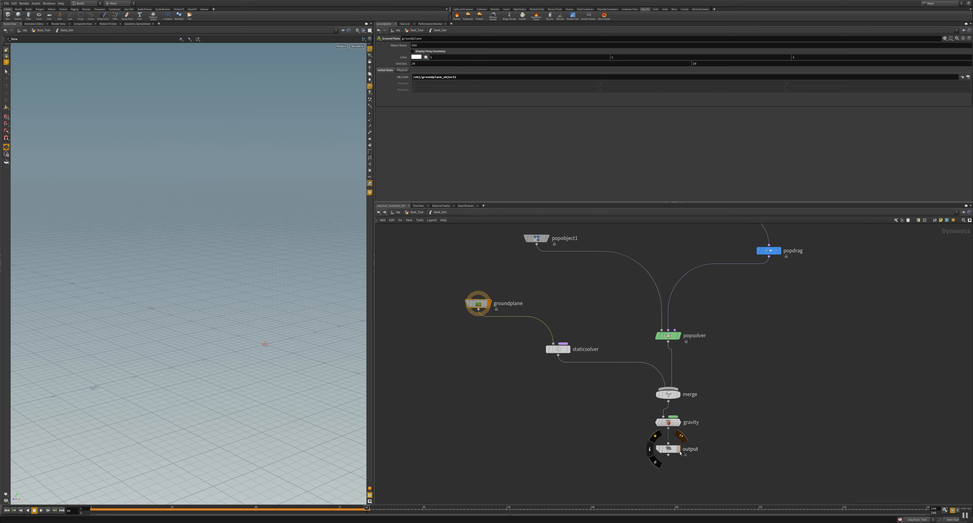
left_click(679, 449)
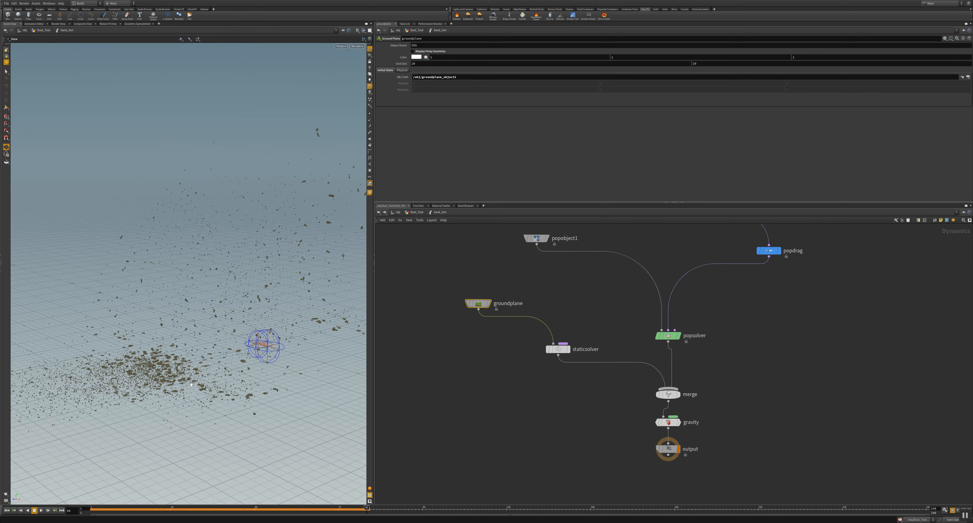
mouse_move(192, 385)
left_mouse_down()
mouse_move(303, 349)
mouse_move(298, 364)
mouse_move(174, 355)
mouse_move(210, 386)
mouse_move(185, 385)
left_mouse_up()
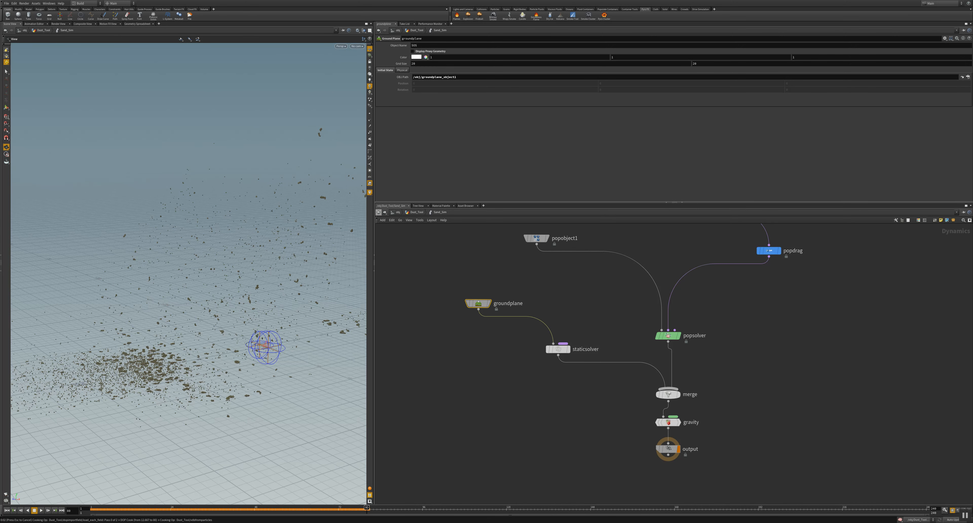
Step: Return to the Dust_Tool network and orbit around the dust explosion
left_click(378, 212)
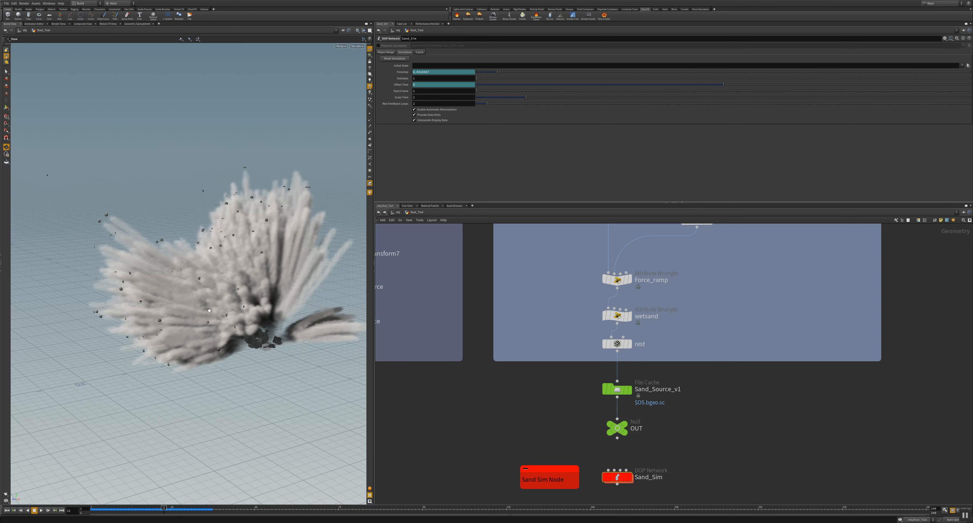
left_click_drag(191, 324, 135, 309)
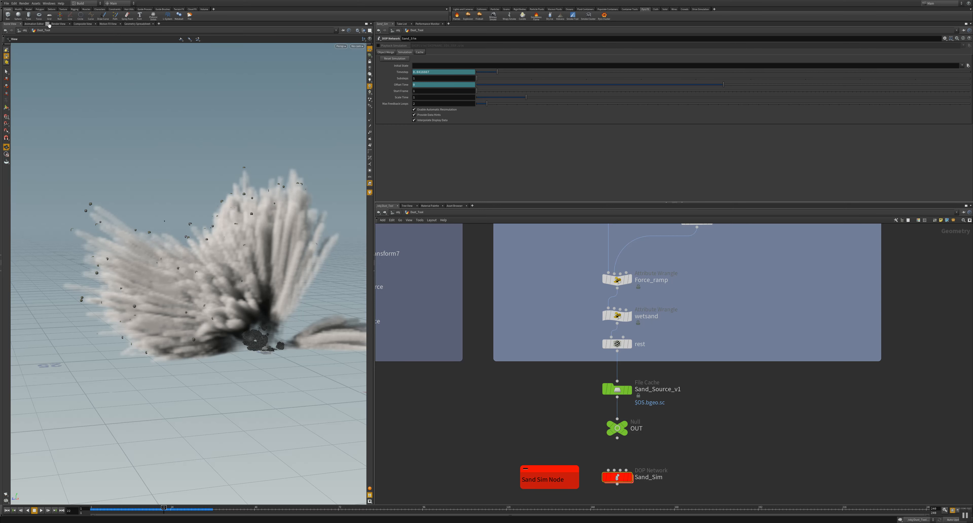
Step: Show the Render View, go to the out network with the Sand_v1 Mantra node, and check the render node and camera choices
left_click(58, 23)
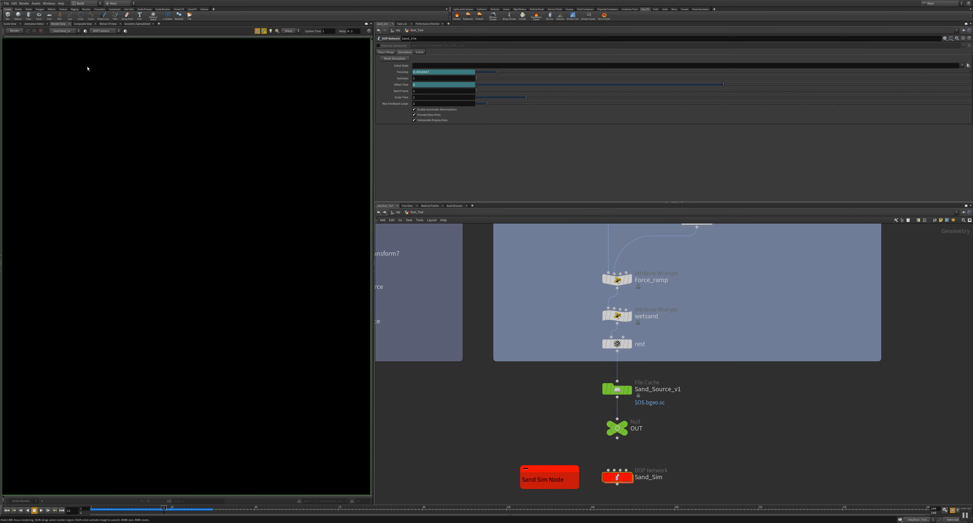
left_click(396, 212)
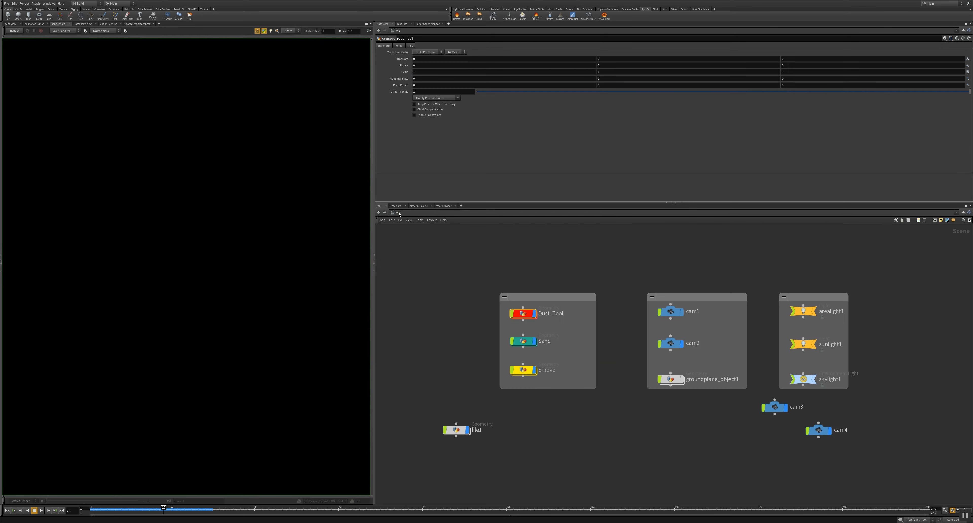
left_click(398, 212)
left_click(405, 245)
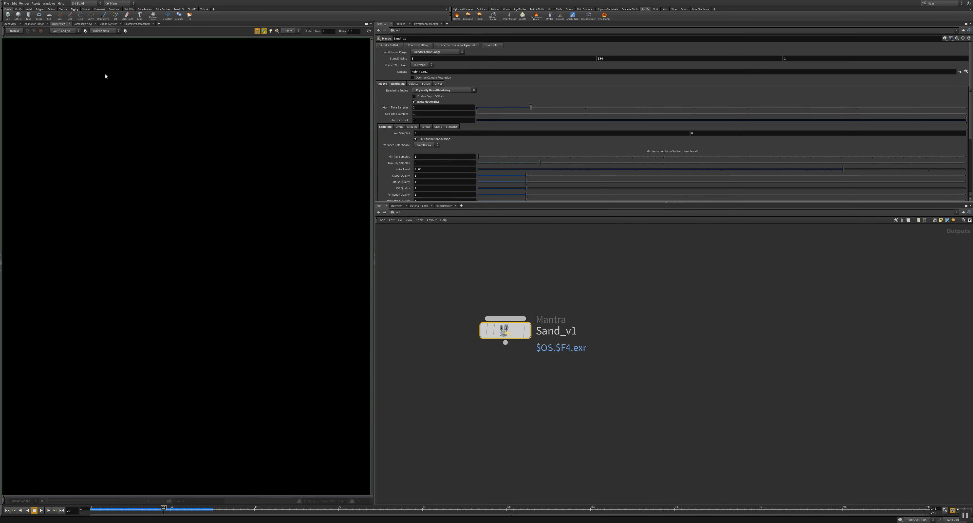
left_click(64, 31)
left_click(72, 35)
left_click(99, 31)
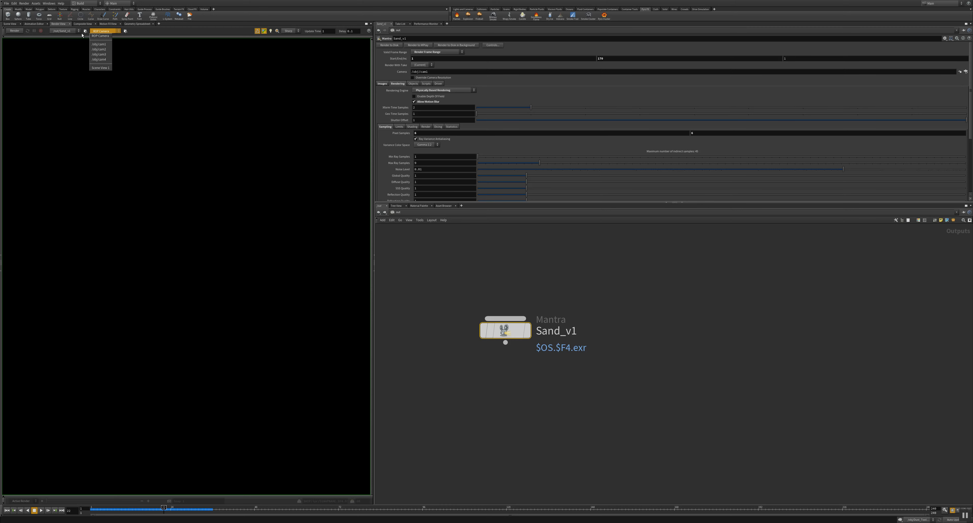
Step: Return to the scene view at object level and look through cam1 and cam4 before orbiting out of the camera
left_click(11, 24)
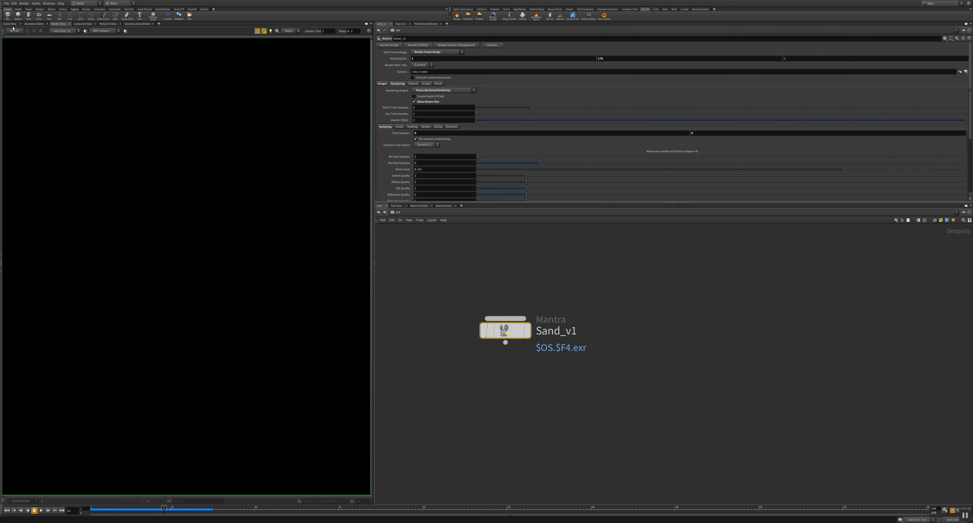
left_click(10, 23)
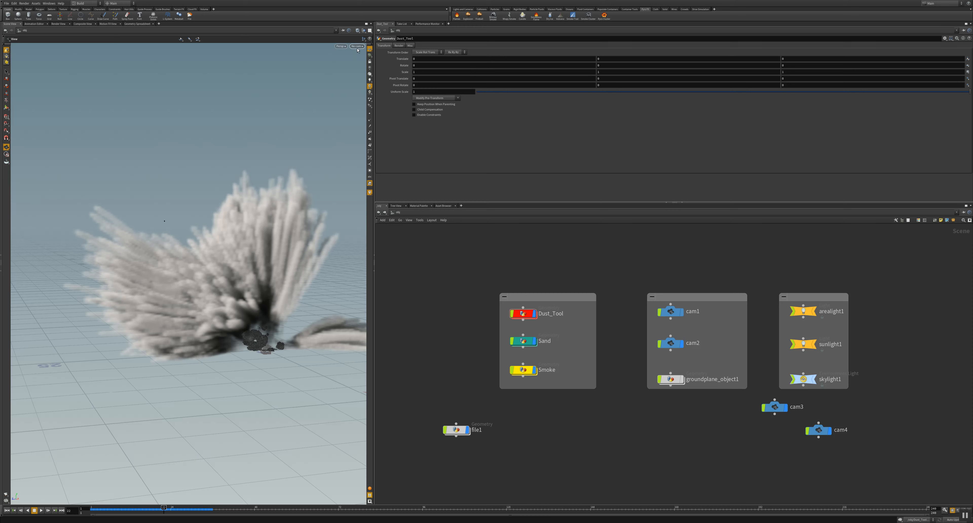
left_click(357, 47)
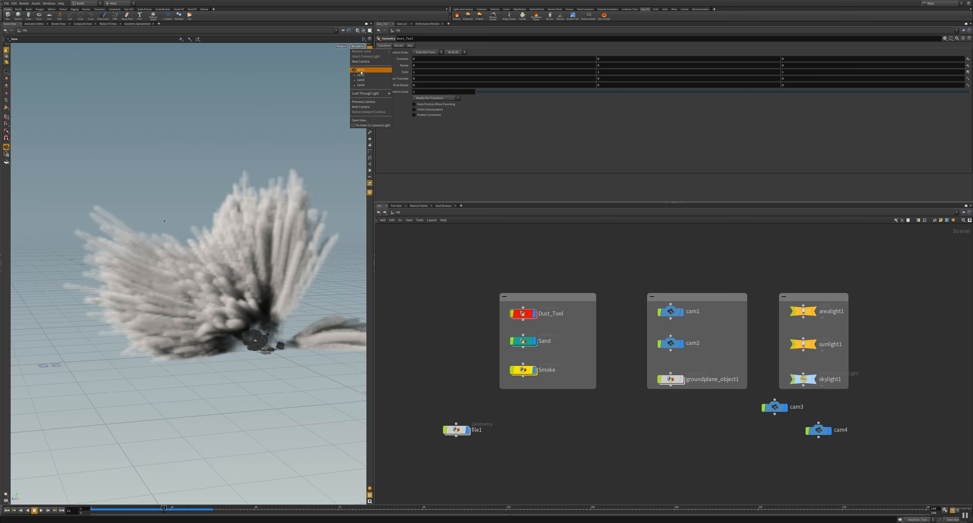
left_click(360, 71)
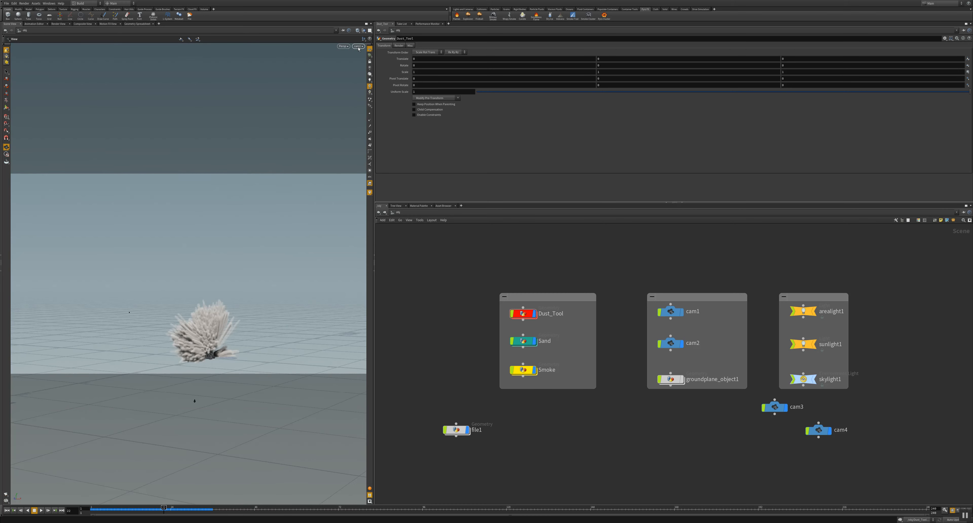
left_click(358, 47)
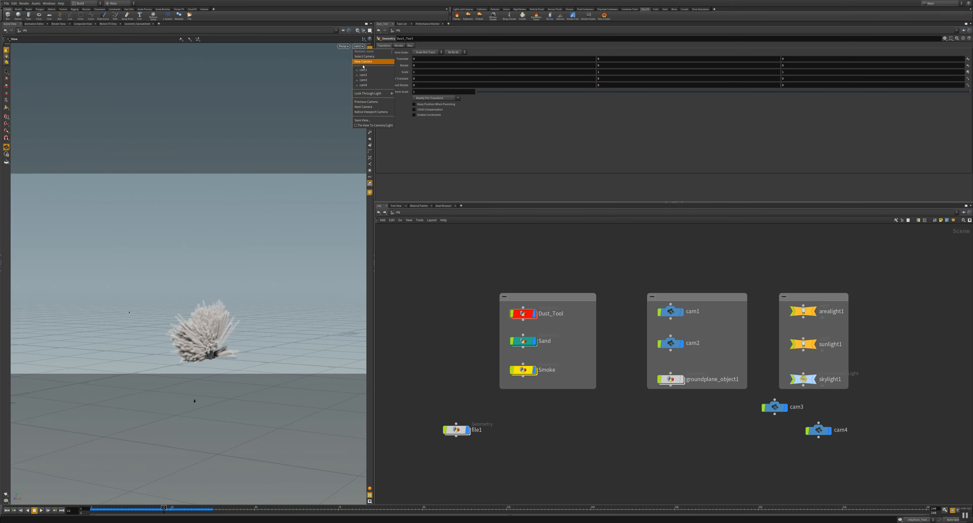
left_click(362, 87)
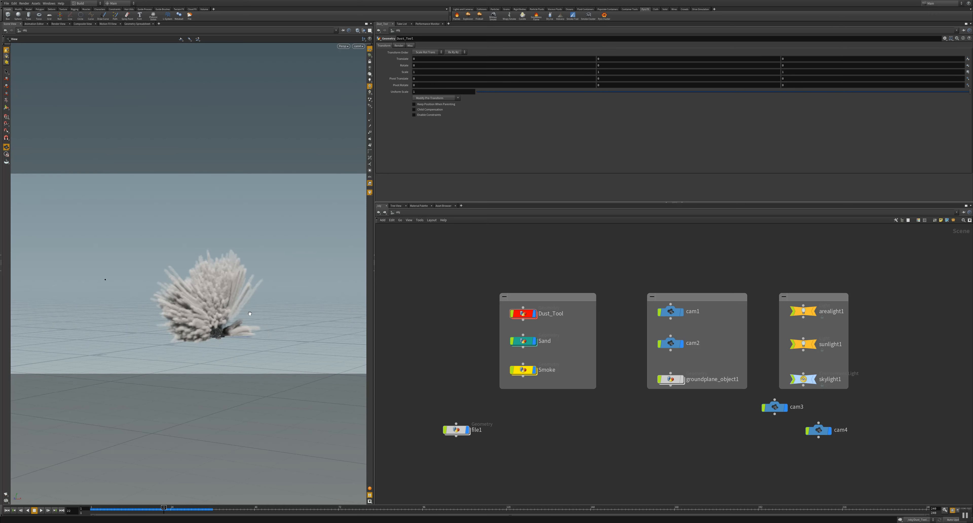
left_click_drag(243, 318, 223, 319)
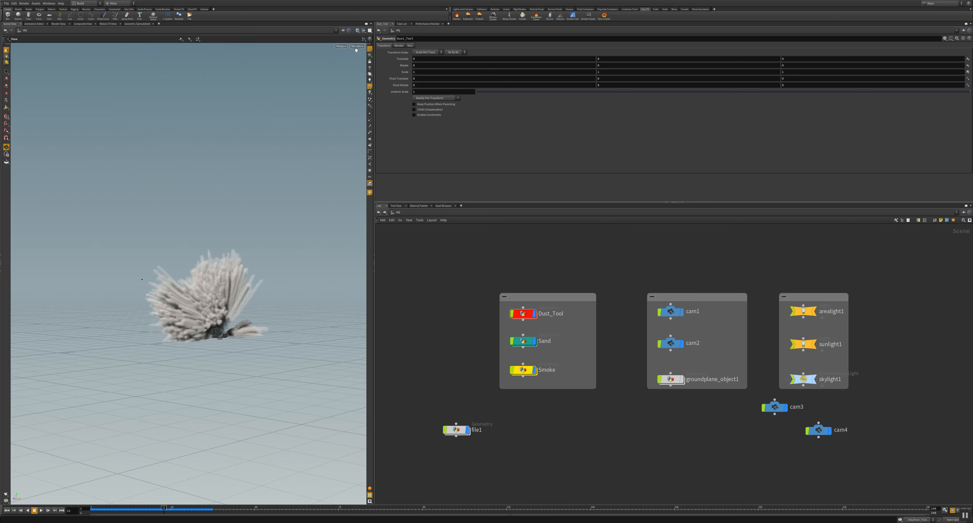
Step: Look through cam4 with the camera locked to the view and reframe the dust explosion closer and from another angle
left_click(356, 48)
left_click(364, 85)
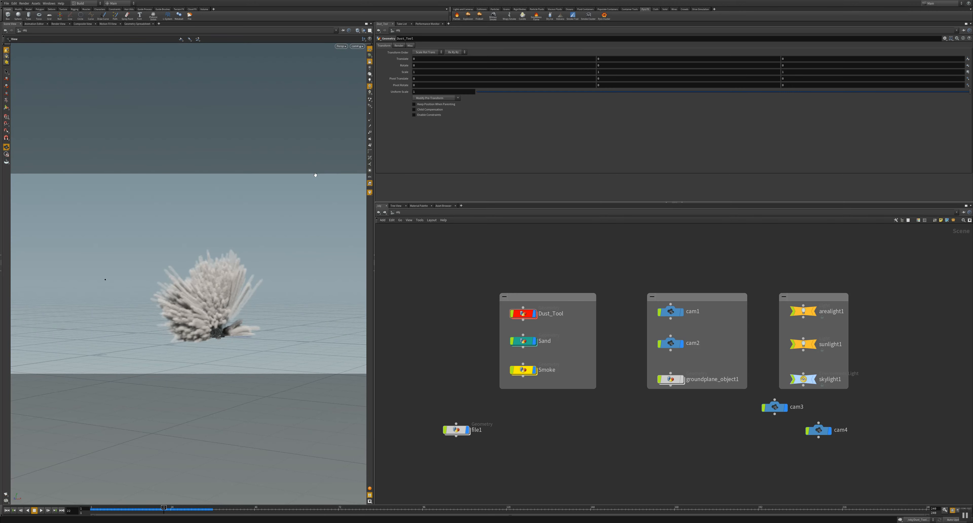
left_click_drag(267, 278, 222, 286)
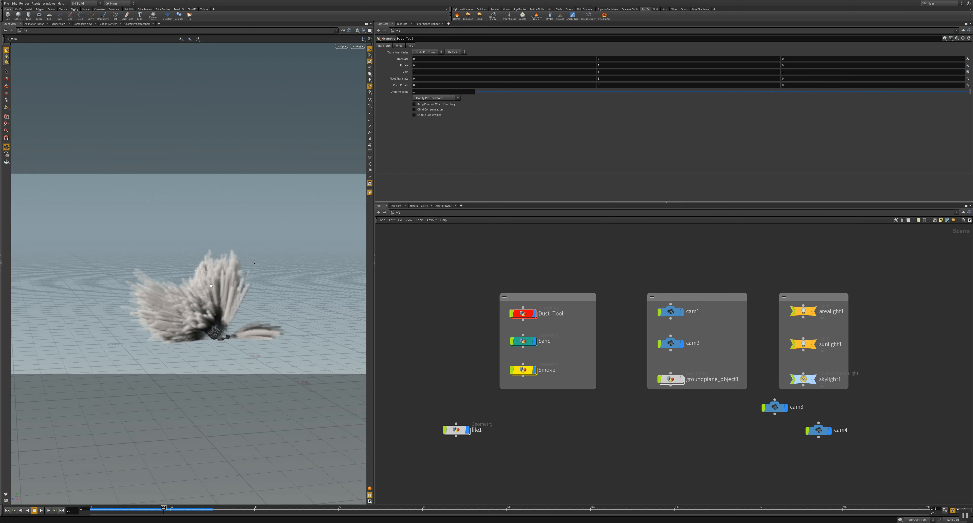
right_click_drag(222, 286, 222, 268)
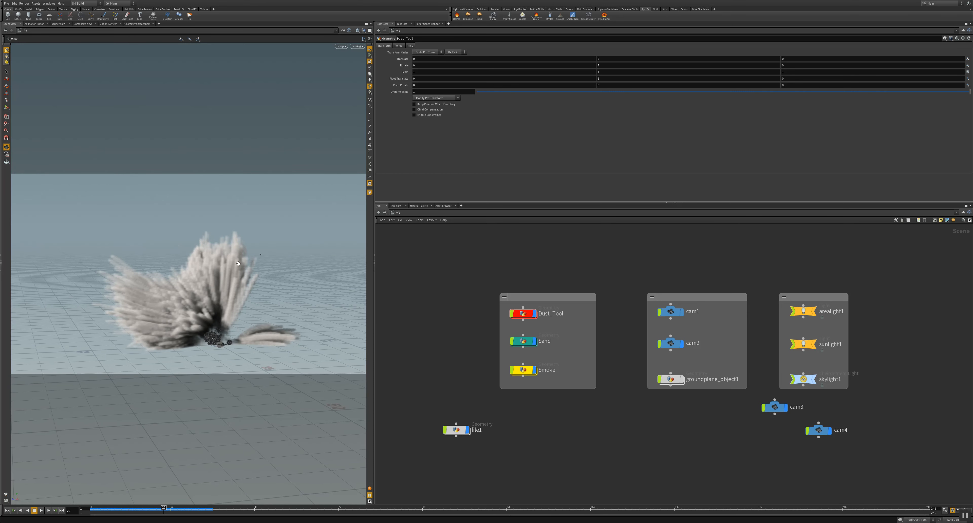
middle_click_drag(198, 305, 206, 286)
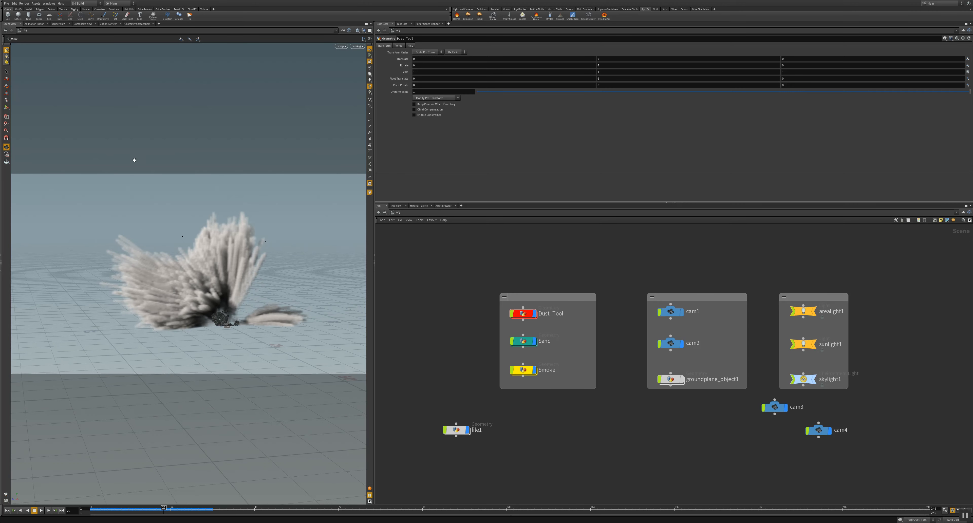
Step: Set the Render View's camera to cam4 and open the Sand_v1 Mantra node's settings in a floating window clear of the render area
left_click(58, 24)
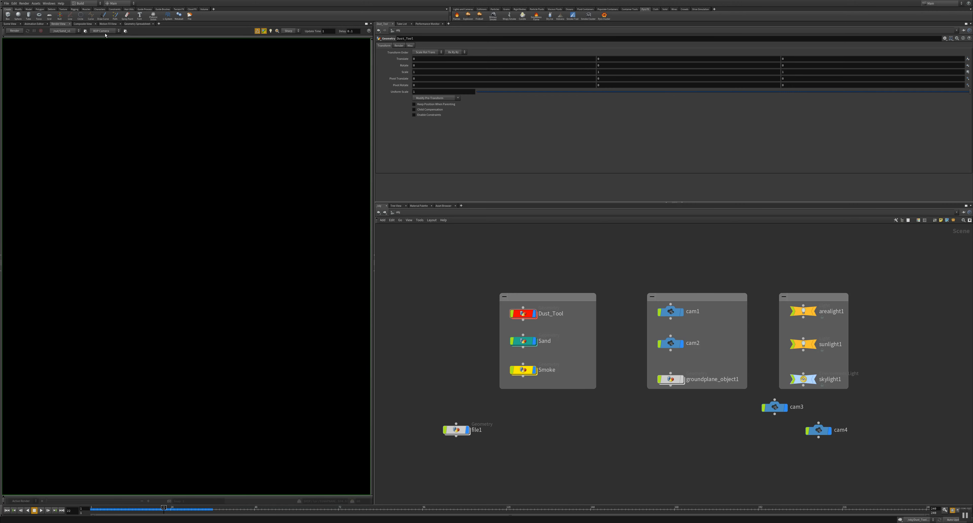
left_click(102, 31)
left_click(93, 63)
left_click(86, 32)
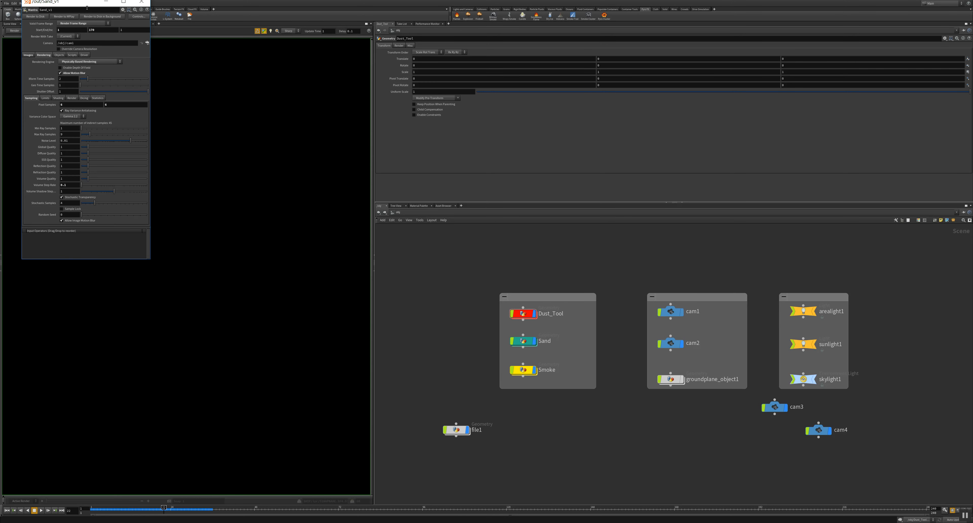
left_click_drag(87, 7, 390, 180)
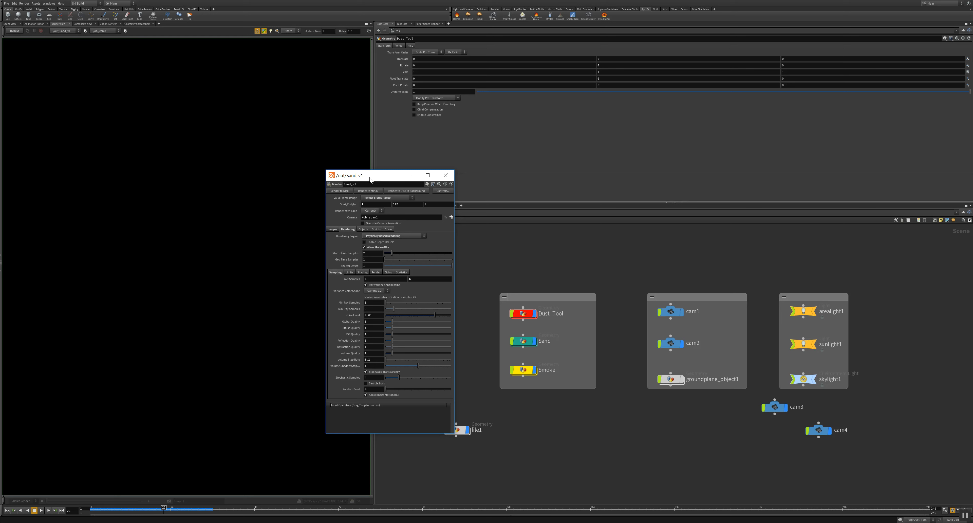
left_click_drag(370, 177, 429, 178)
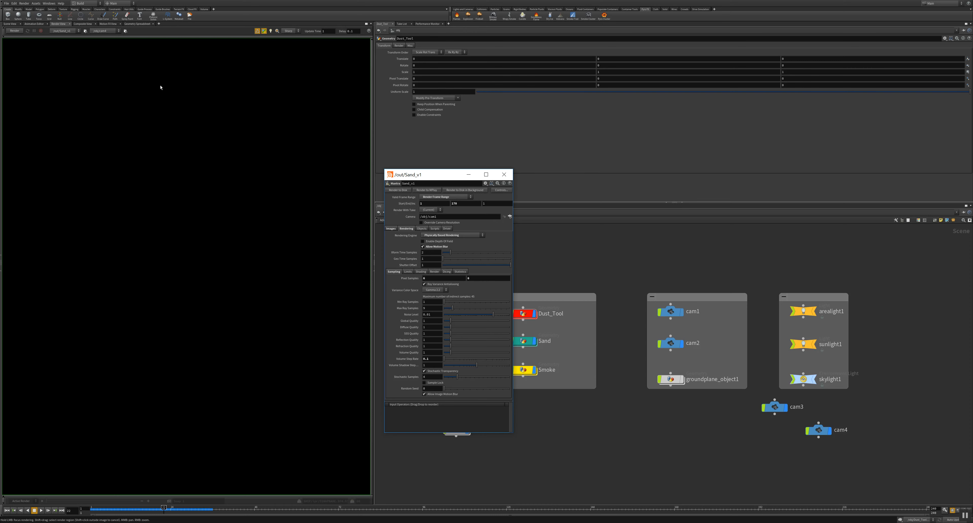
Step: Start rendering Sand_v1 in the Render View, move its settings window aside and dismiss the texture error console
left_click(14, 31)
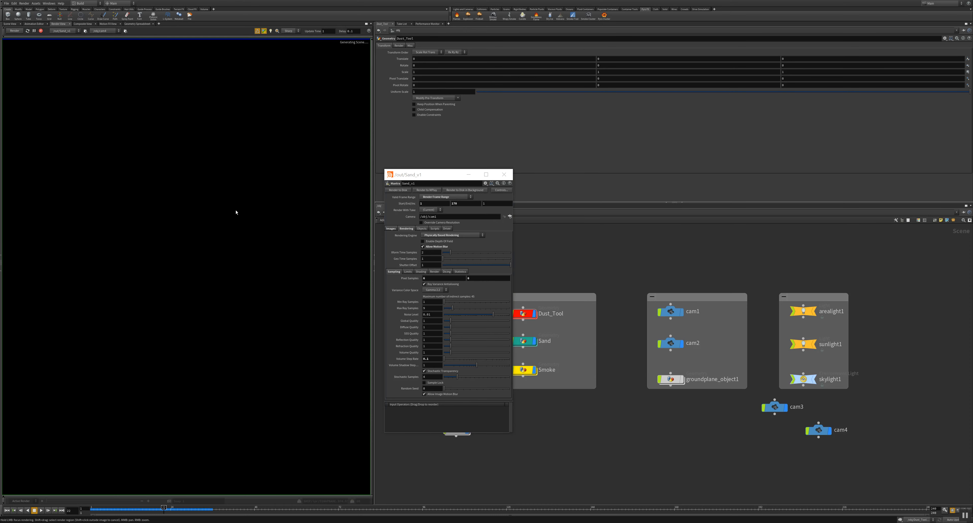
left_click_drag(411, 175, 584, 102)
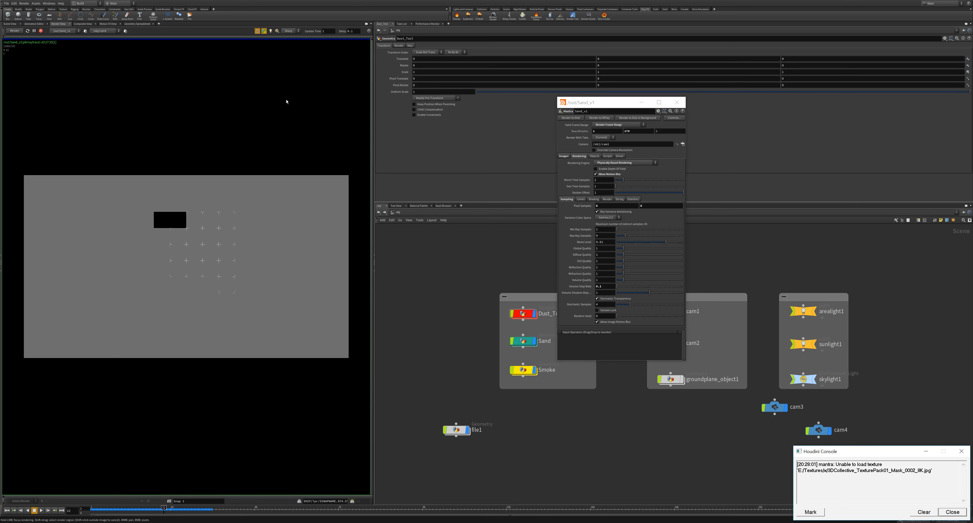
left_click(951, 511)
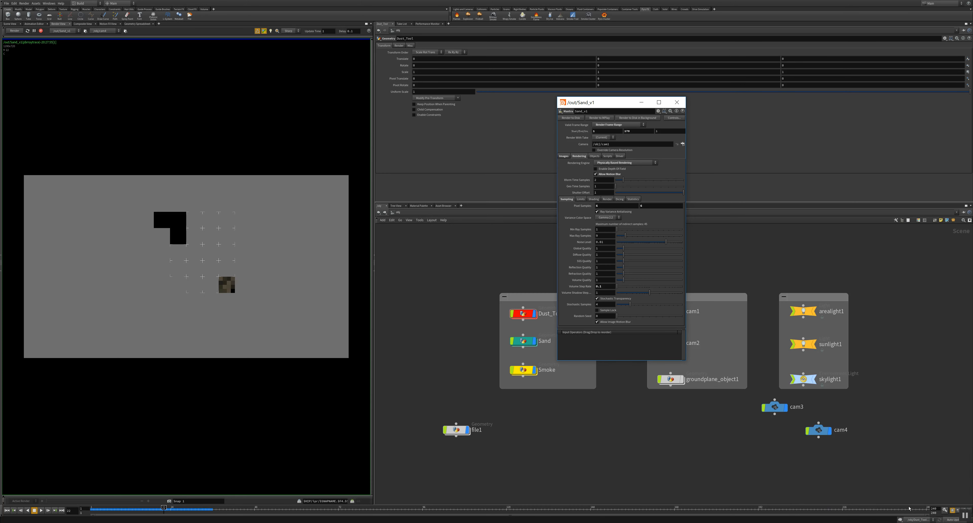
Step: Turn off the Render View's progressive preview and inspect the rendered dust explosion up close and in full frame
left_click(264, 31)
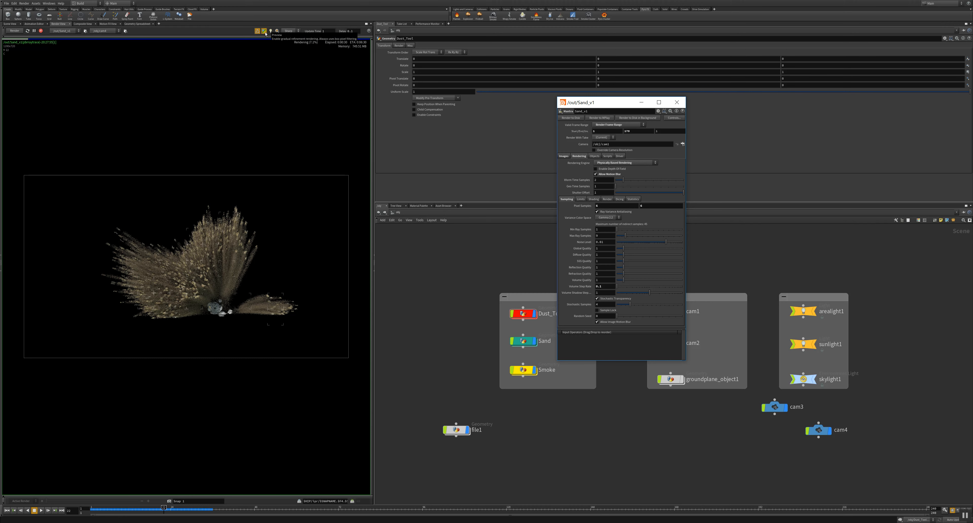
left_click(265, 33)
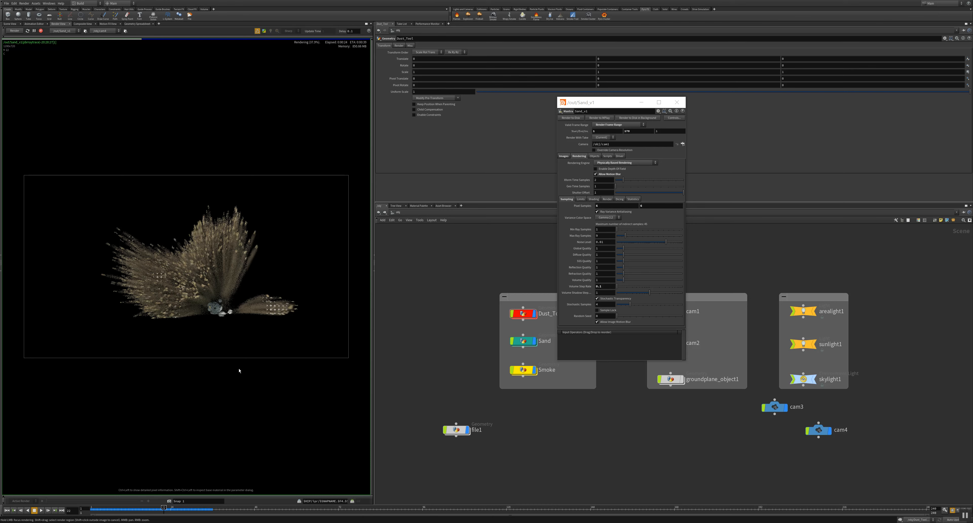
scroll(217, 312, "up", 4)
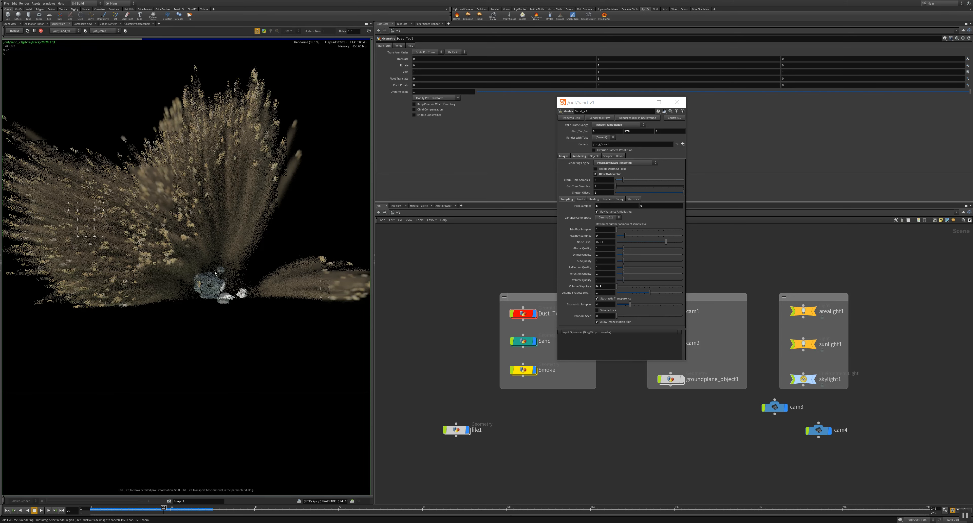
scroll(236, 297, "down", 5)
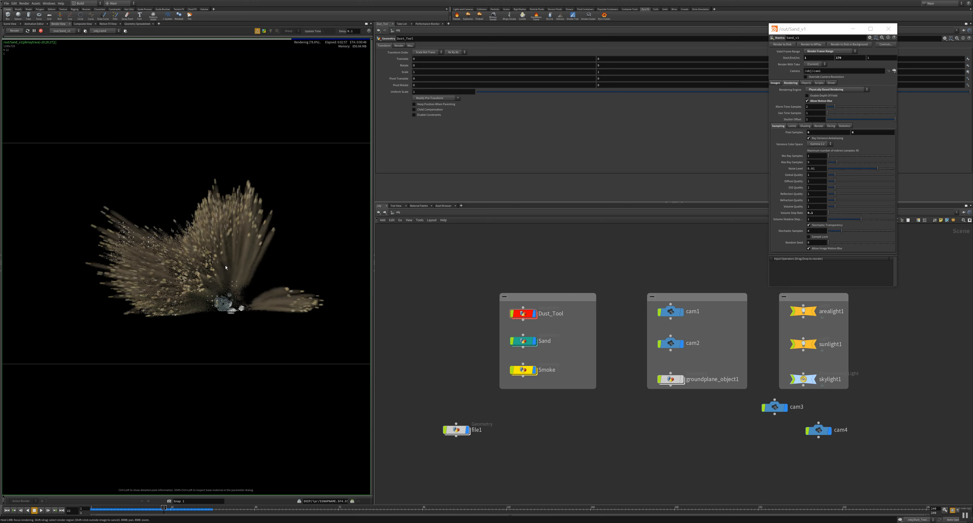
scroll(225, 267, "down", 2)
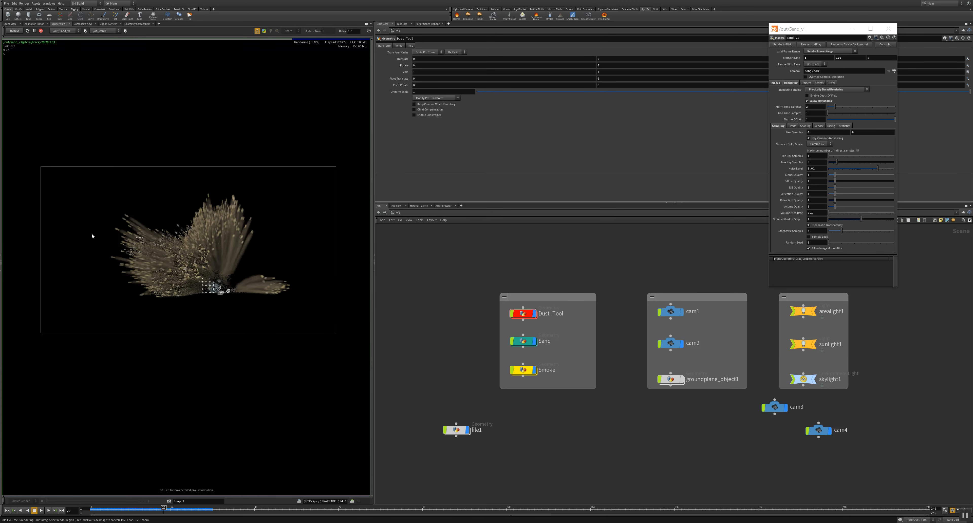